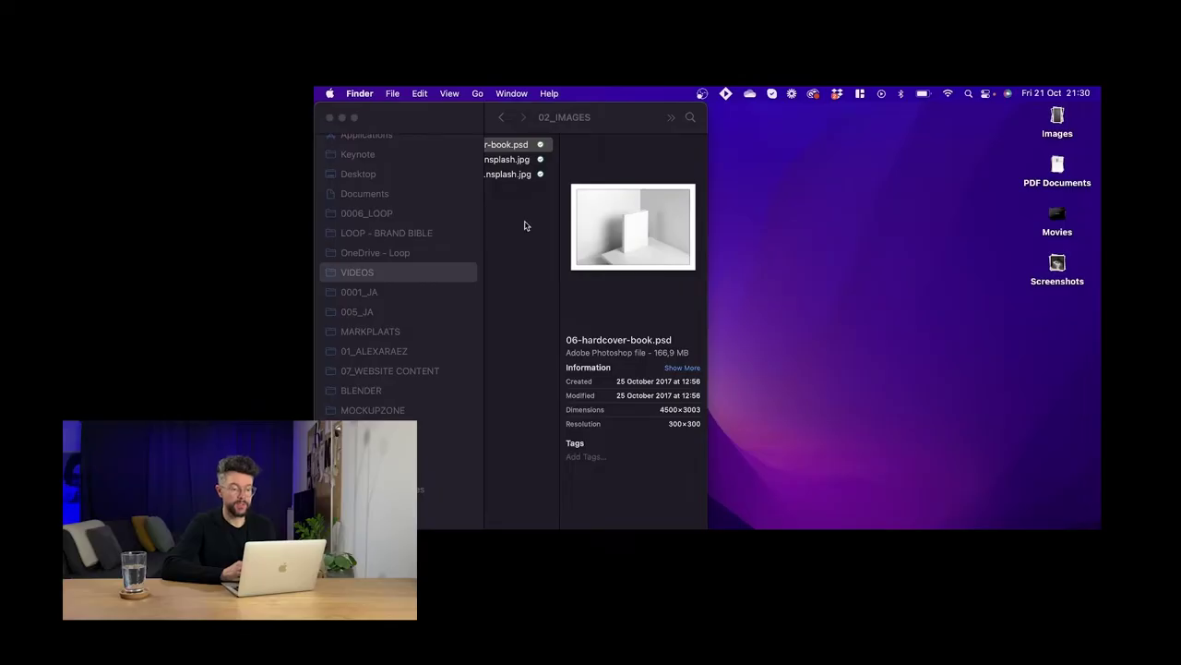
- Drag 06-hardcover-book.psd from Finder onto Photoshop to open the blank book mockup
scroll(554, 292, left, 3)
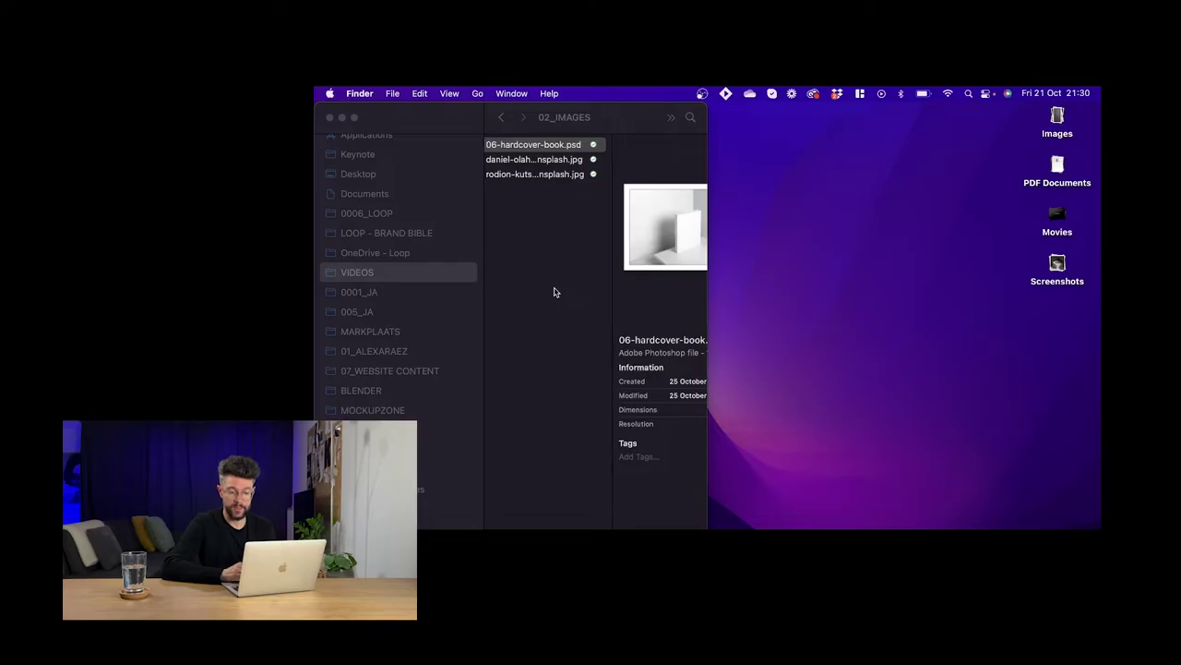
scroll(553, 292, right, 3)
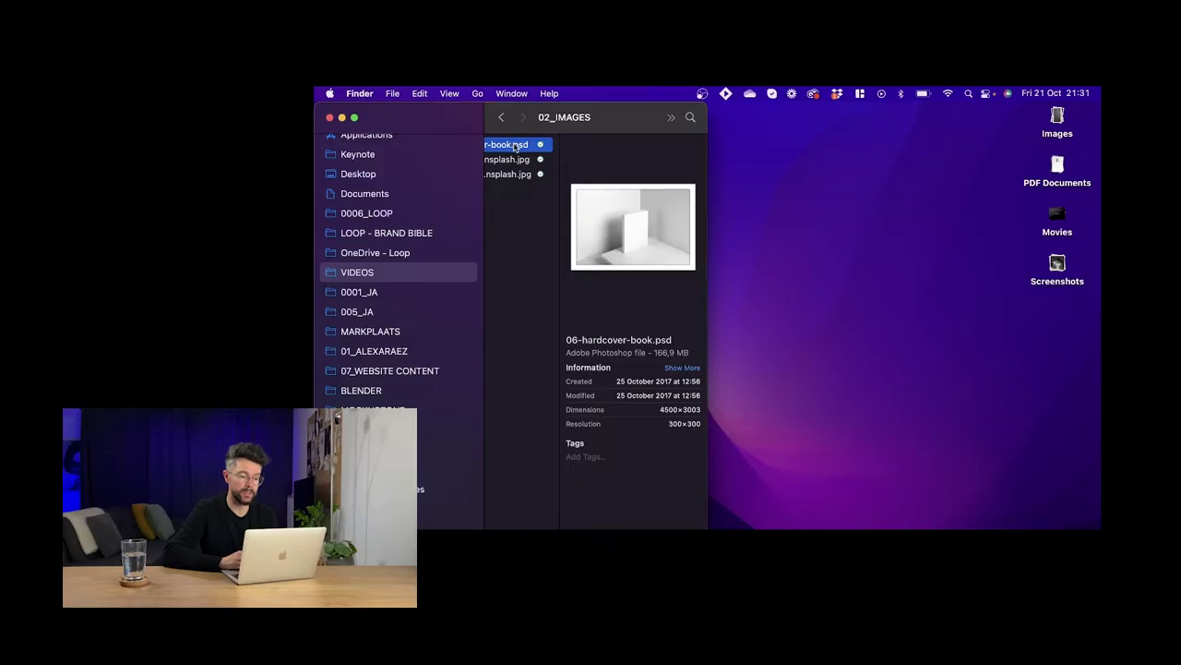
drag(515, 148, 768, 522)
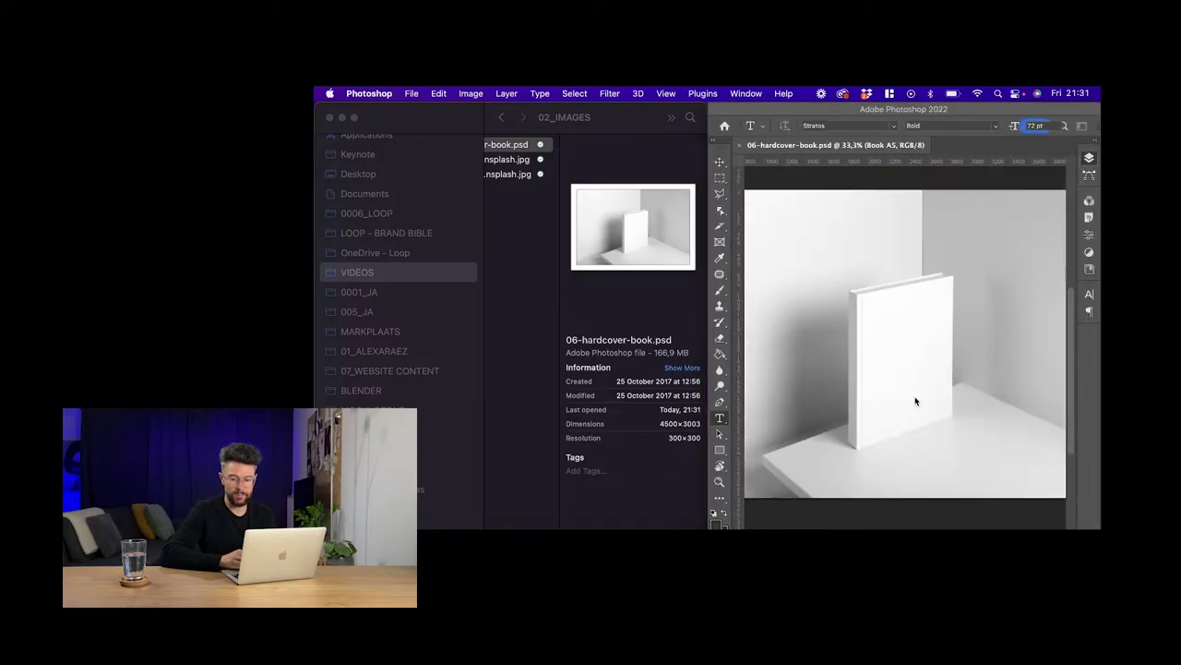
- Open the Your Design smart object under Book A5 > Front Design as Your Design221.psb
click(1090, 158)
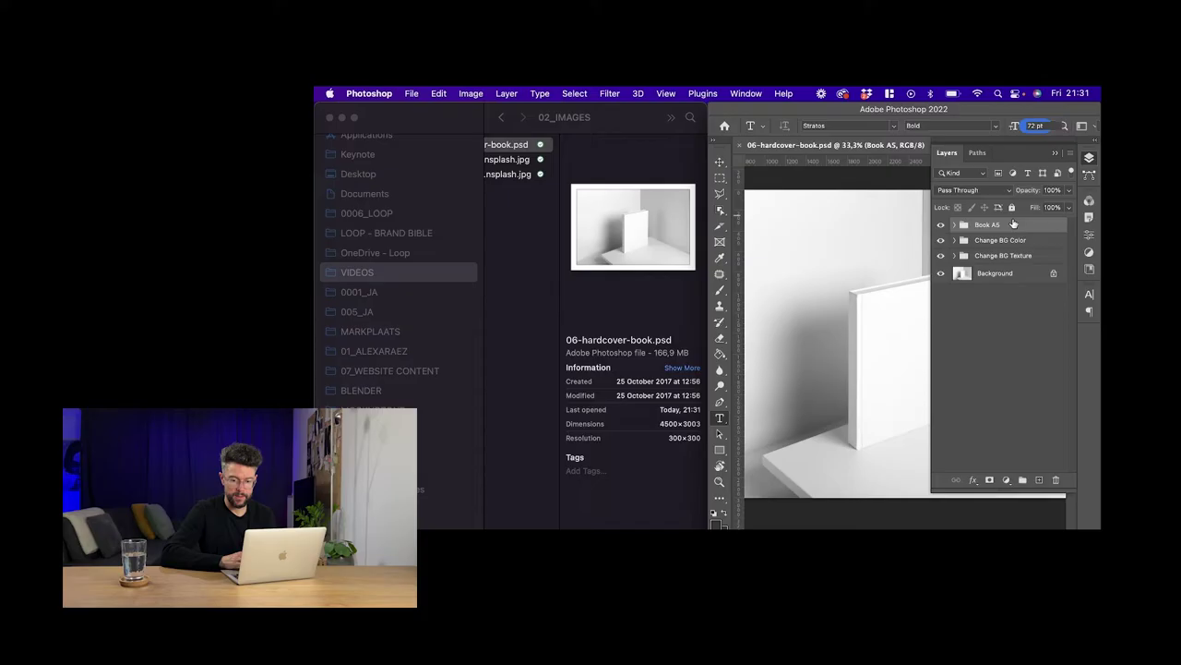
click(954, 225)
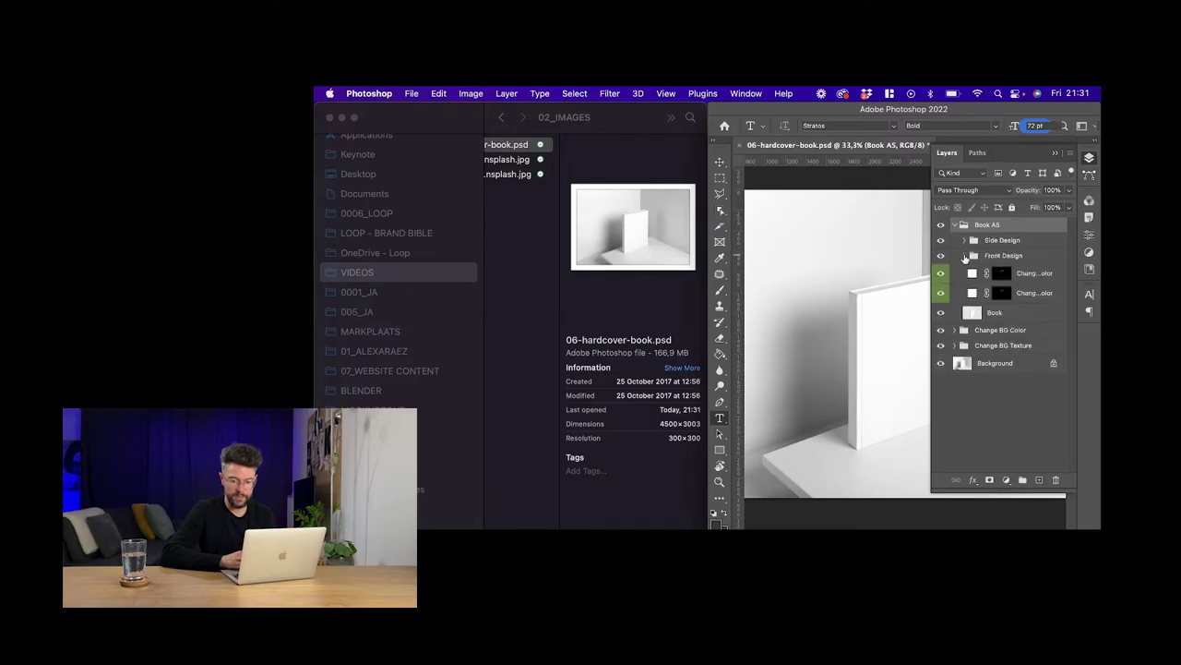
click(964, 256)
click(964, 256)
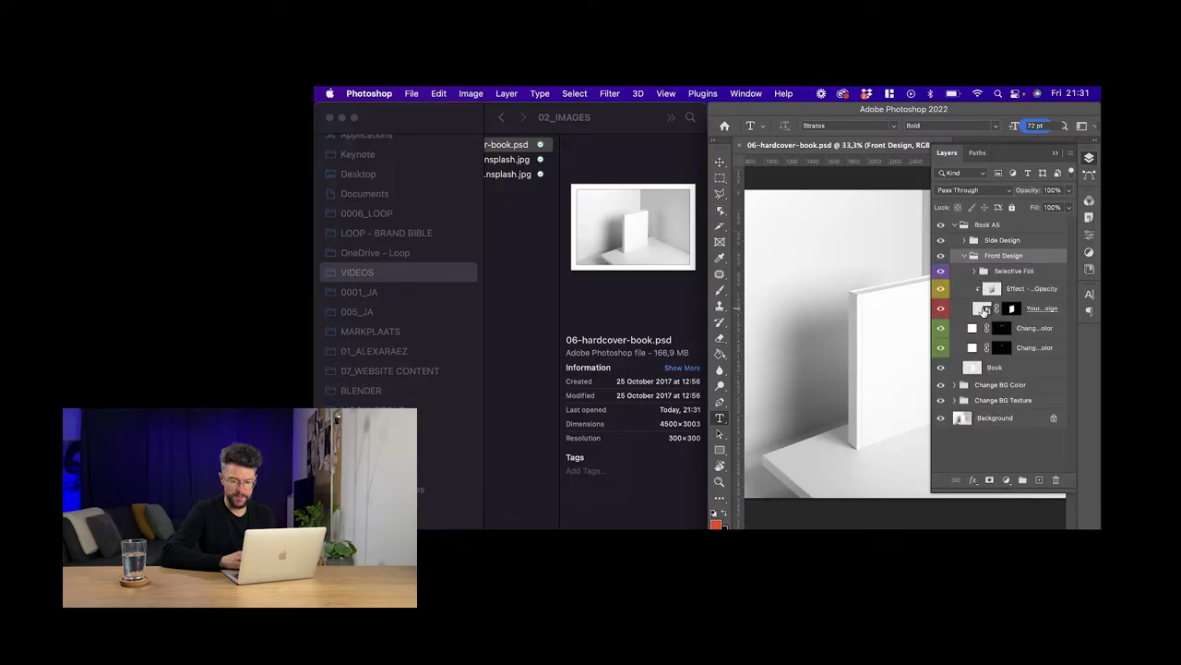
double_click(981, 309)
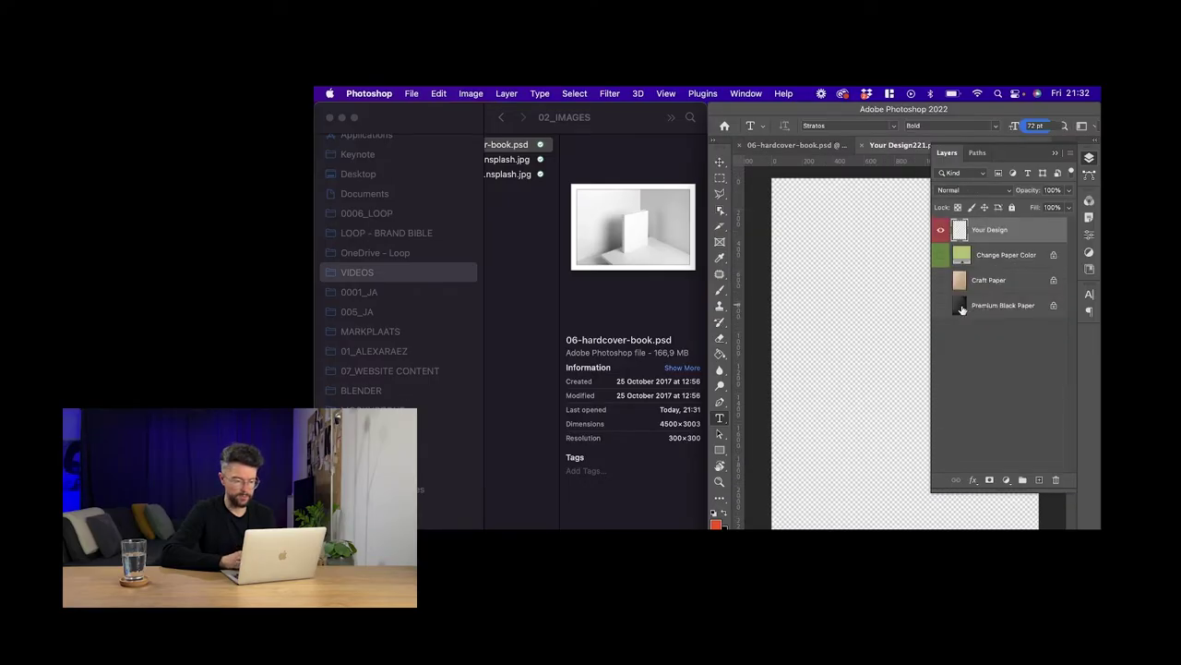
key(super+Tab)
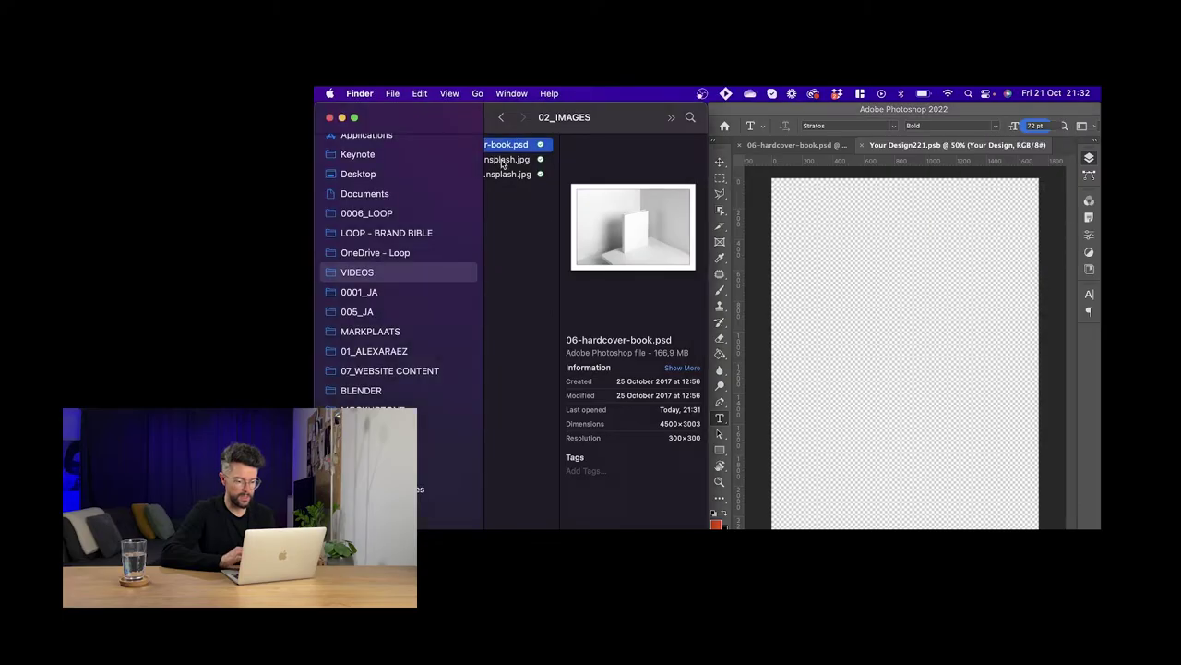
- Place the daniel-olah swirl photo into the cover design and scale it to fill the page
click(502, 160)
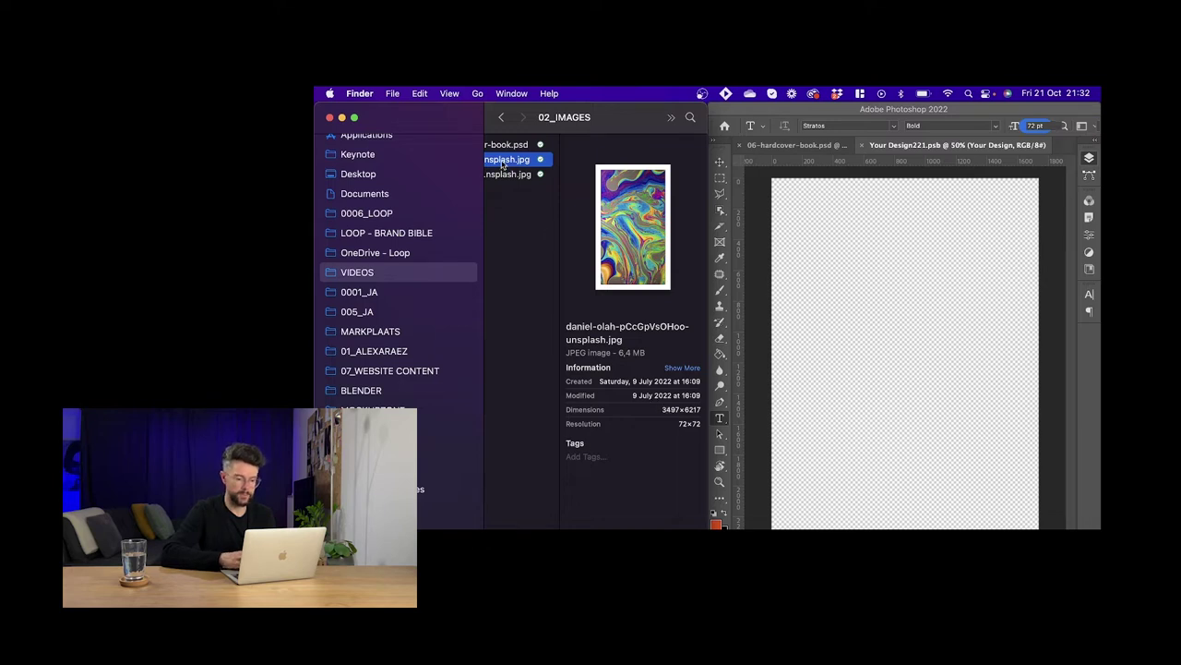
drag(502, 161, 855, 347)
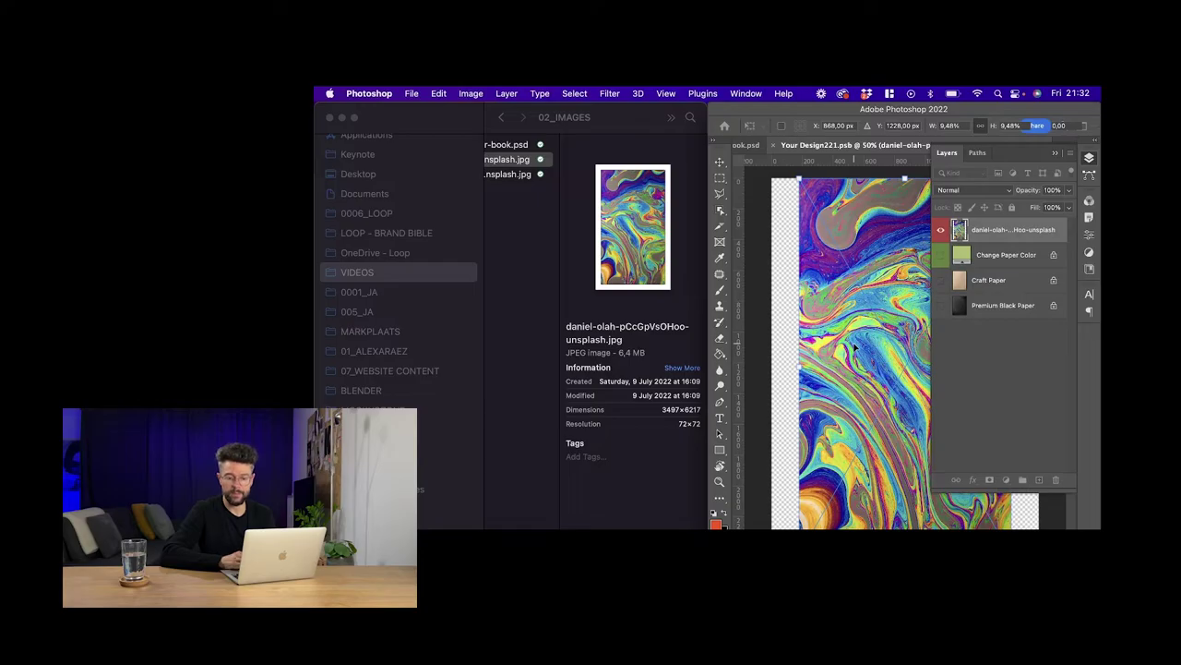
drag(800, 178, 743, 138)
key(Return)
- Inspect the swirl cover up close on the book mockup, then return to the cover design
key(z)
key(super+minus)
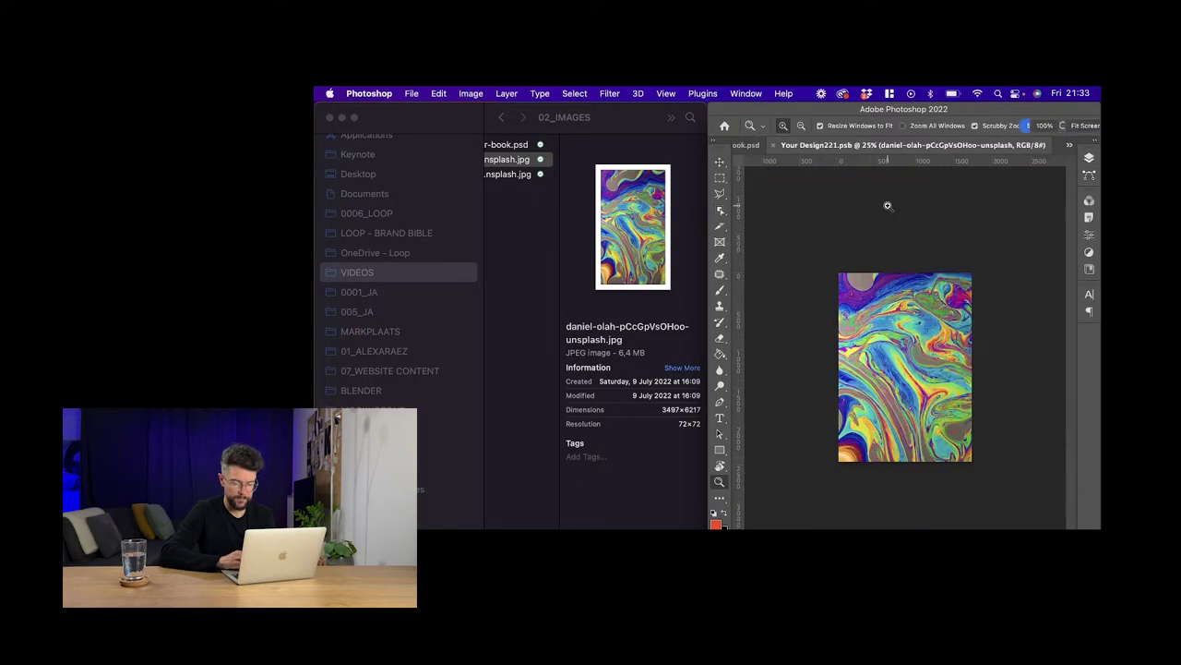
click(747, 146)
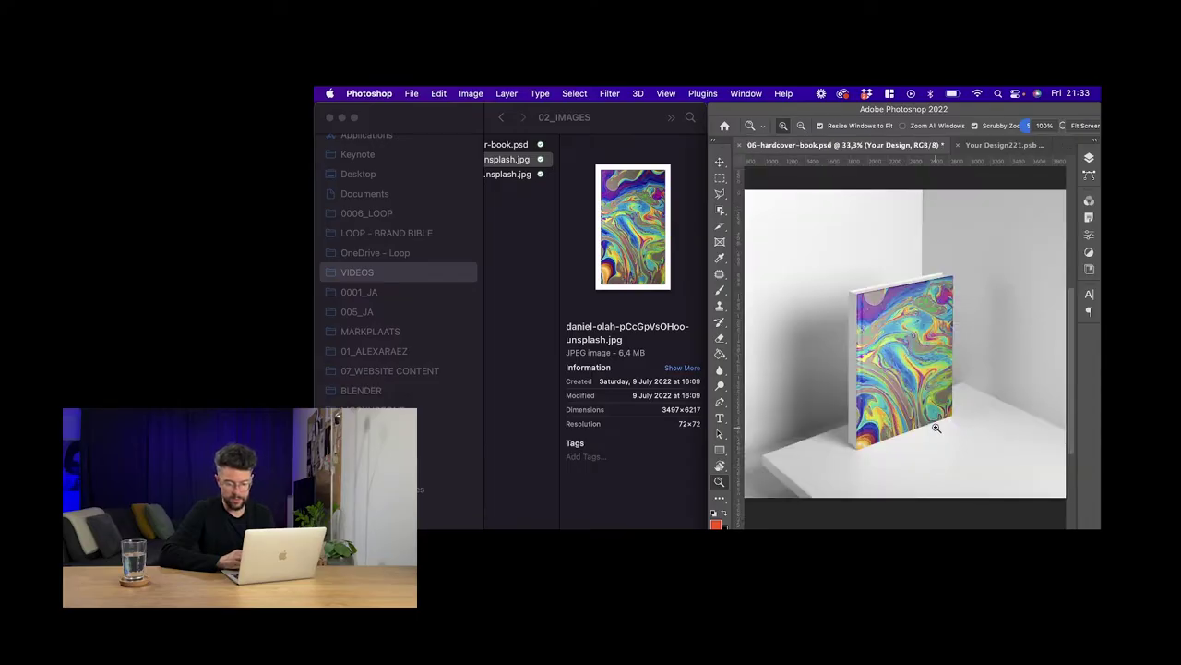
click(928, 393)
click(928, 393)
click(880, 320)
click(879, 318)
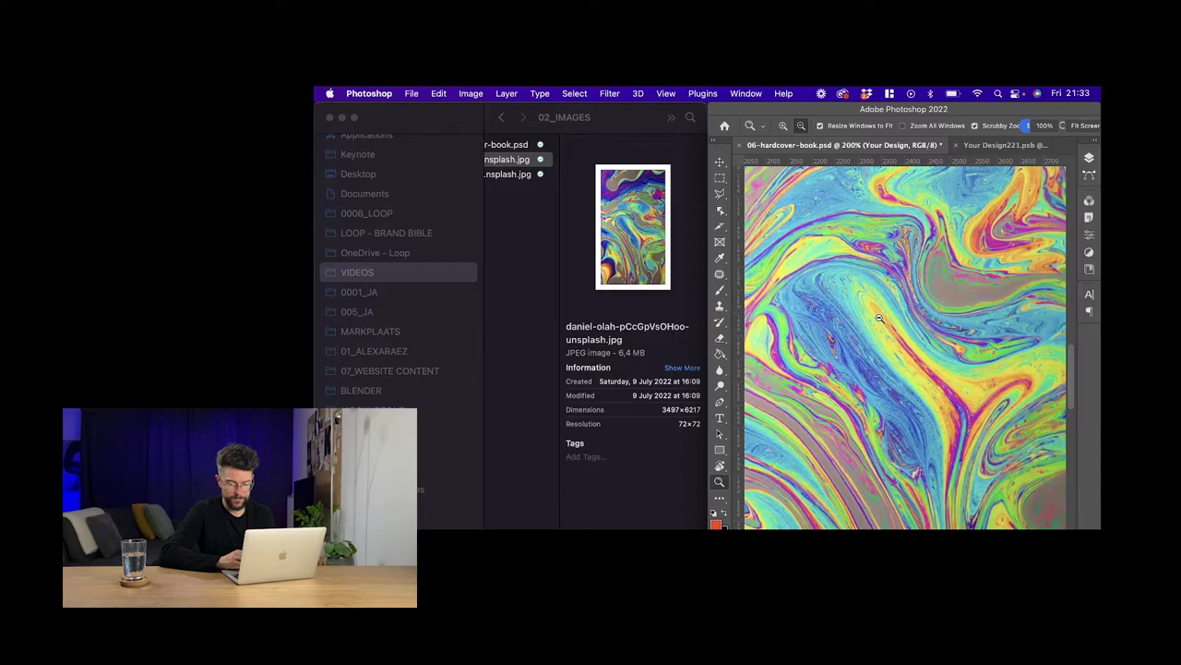
alt+click(879, 318)
alt+click(879, 318)
alt+click(878, 317)
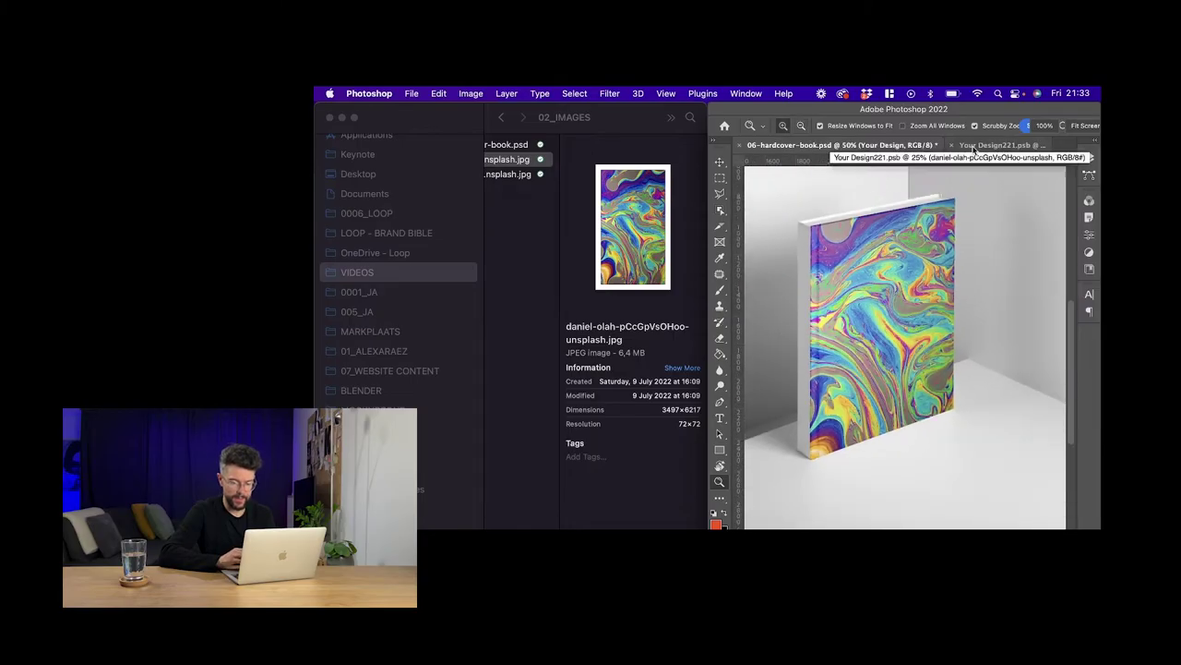
click(973, 146)
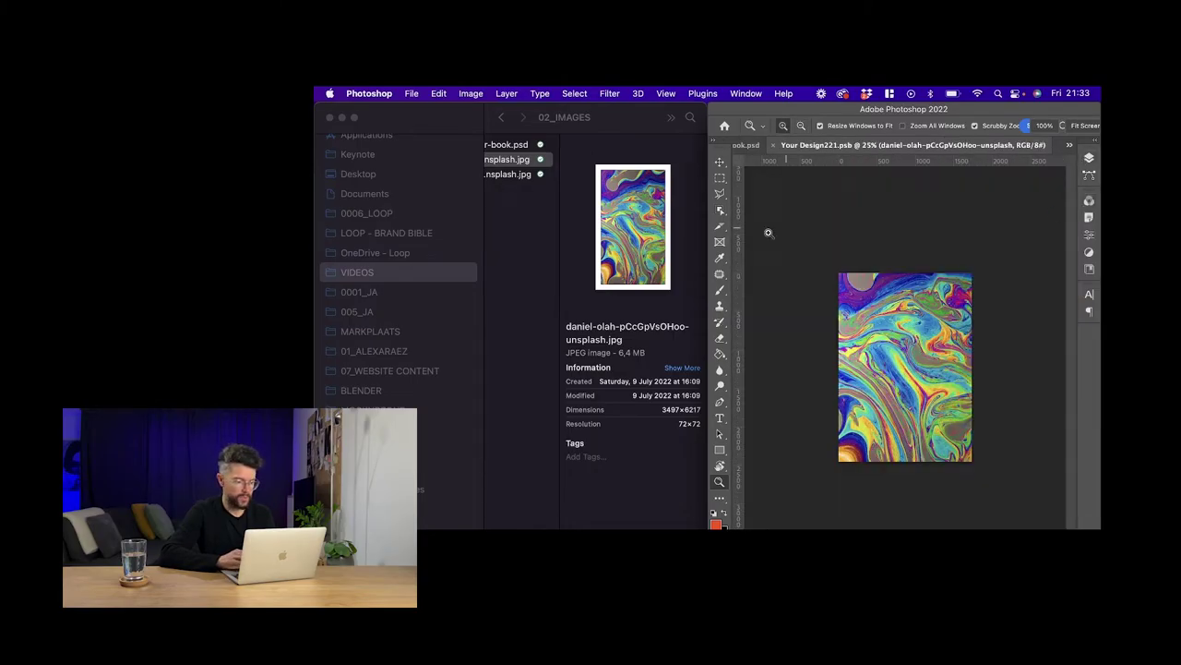
- Place the rodion-kutsaev bubbles photo as an inset leaving a swirl border, and save the design
click(508, 175)
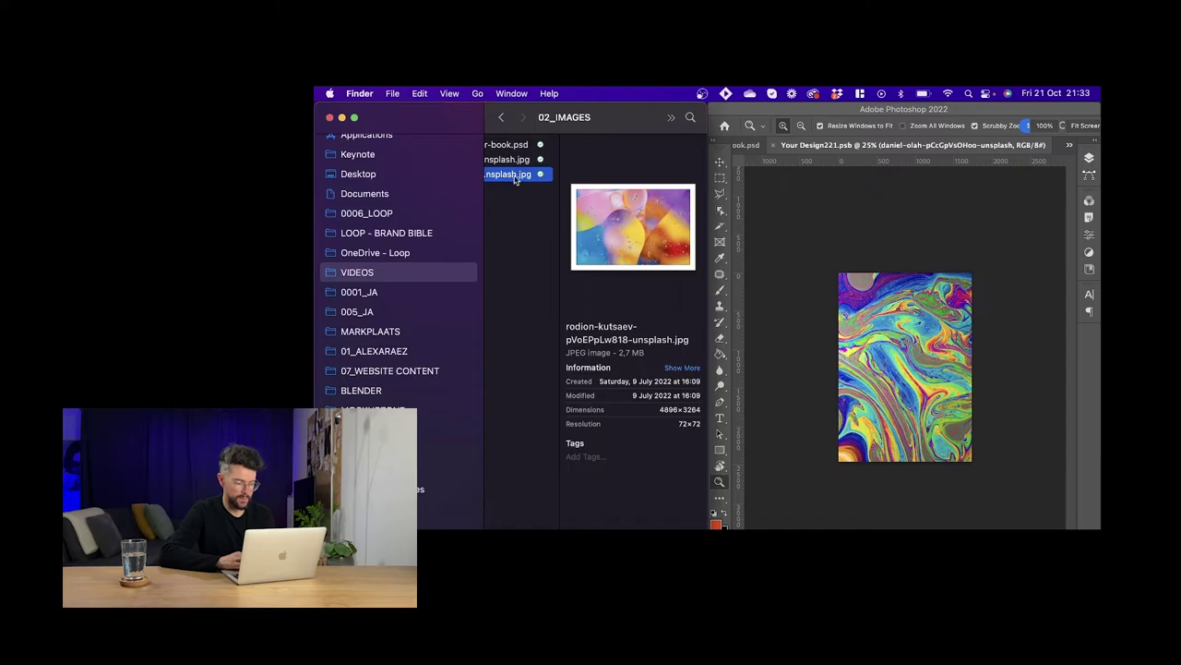
drag(507, 178, 927, 365)
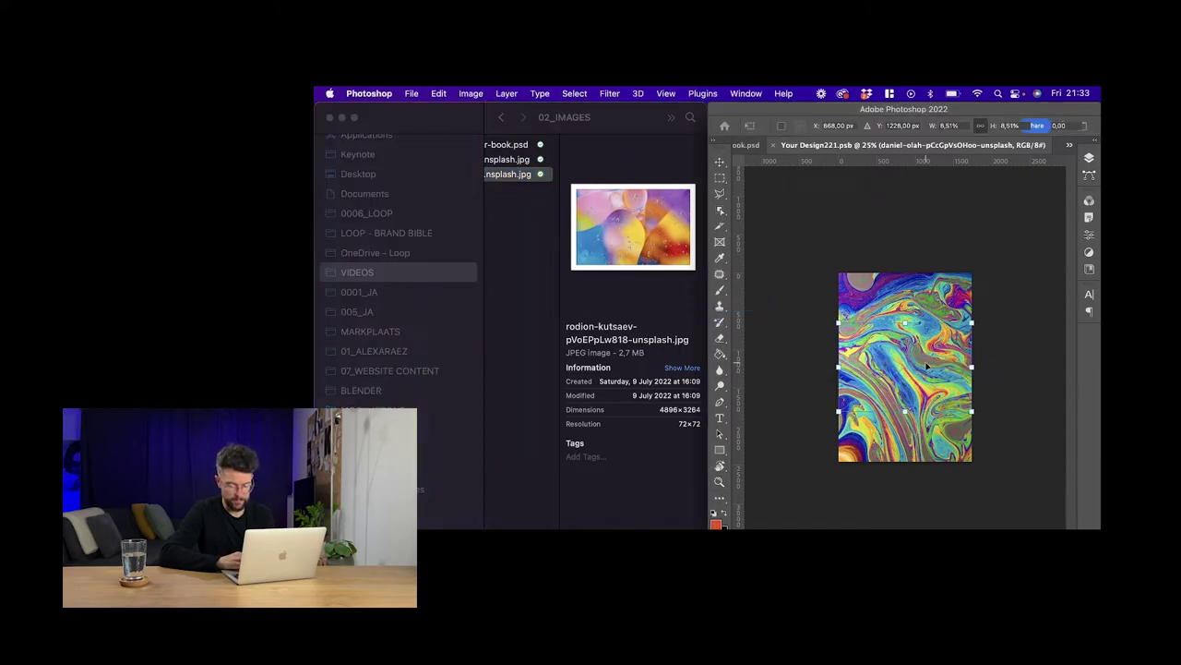
drag(973, 320, 938, 366)
drag(939, 318, 954, 292)
key(Return)
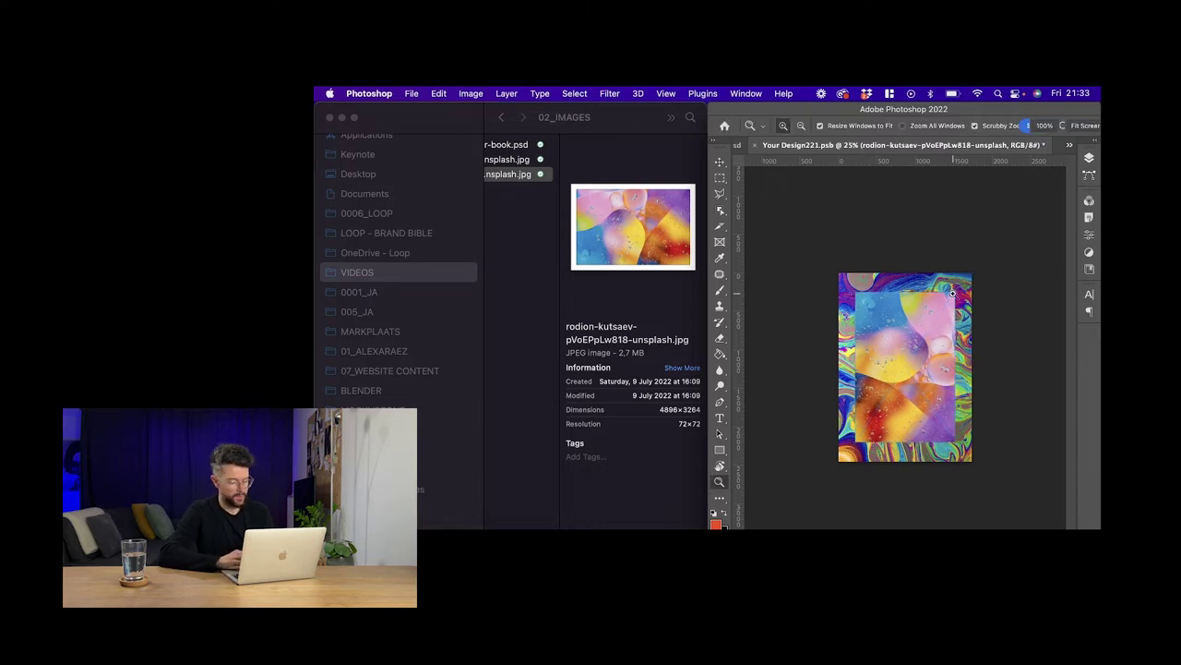
key(super+s)
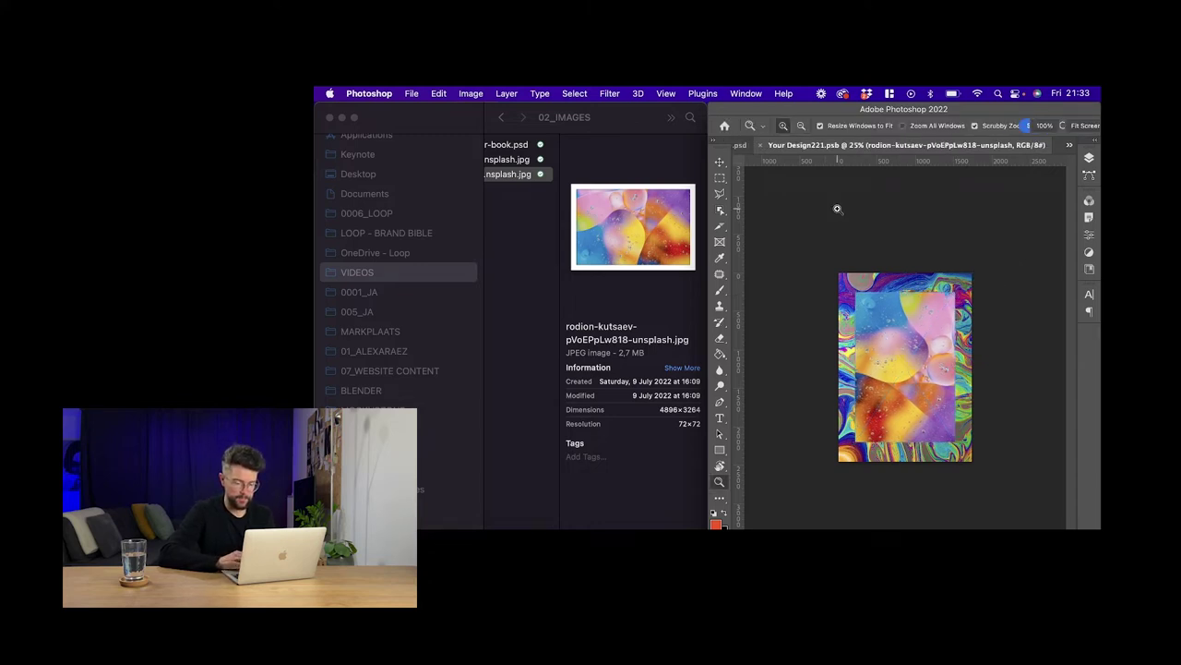
- Zoom in on the book mockup to check the new bubbles cover
click(739, 145)
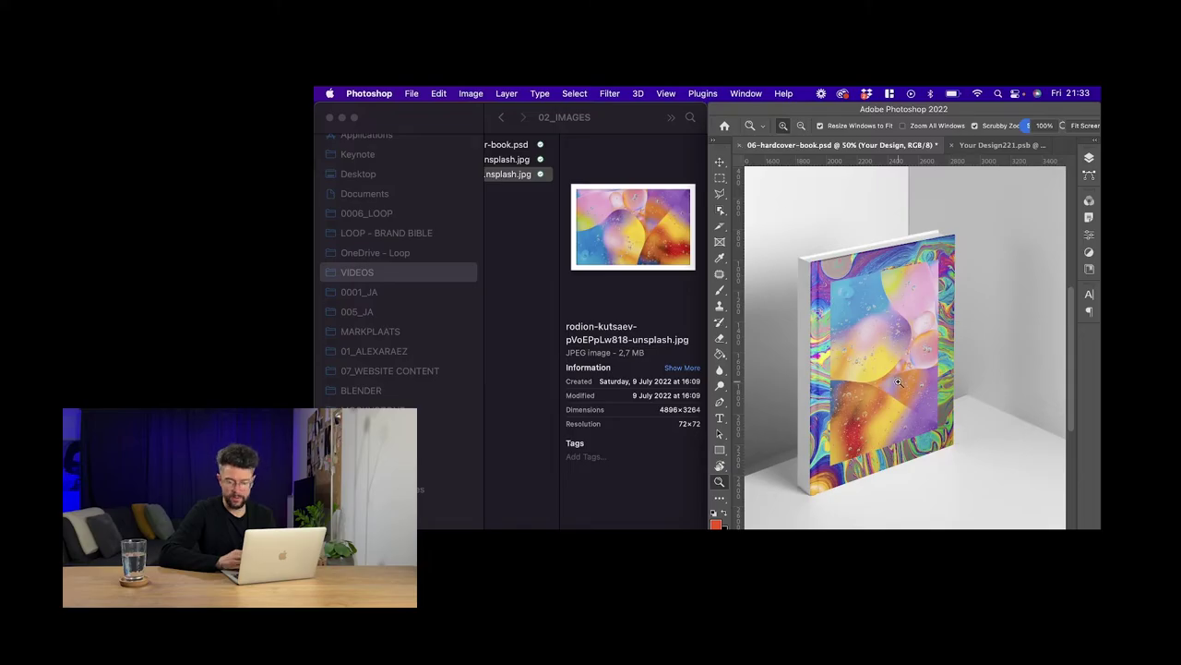
alt+click(900, 346)
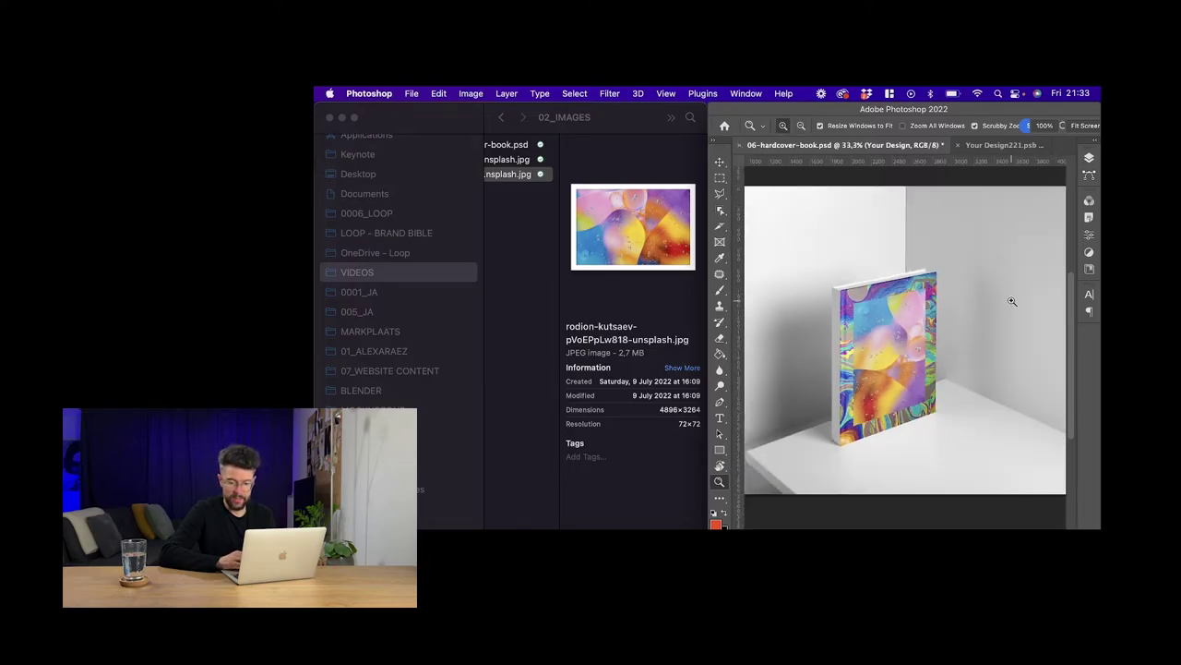
click(870, 322)
click(877, 335)
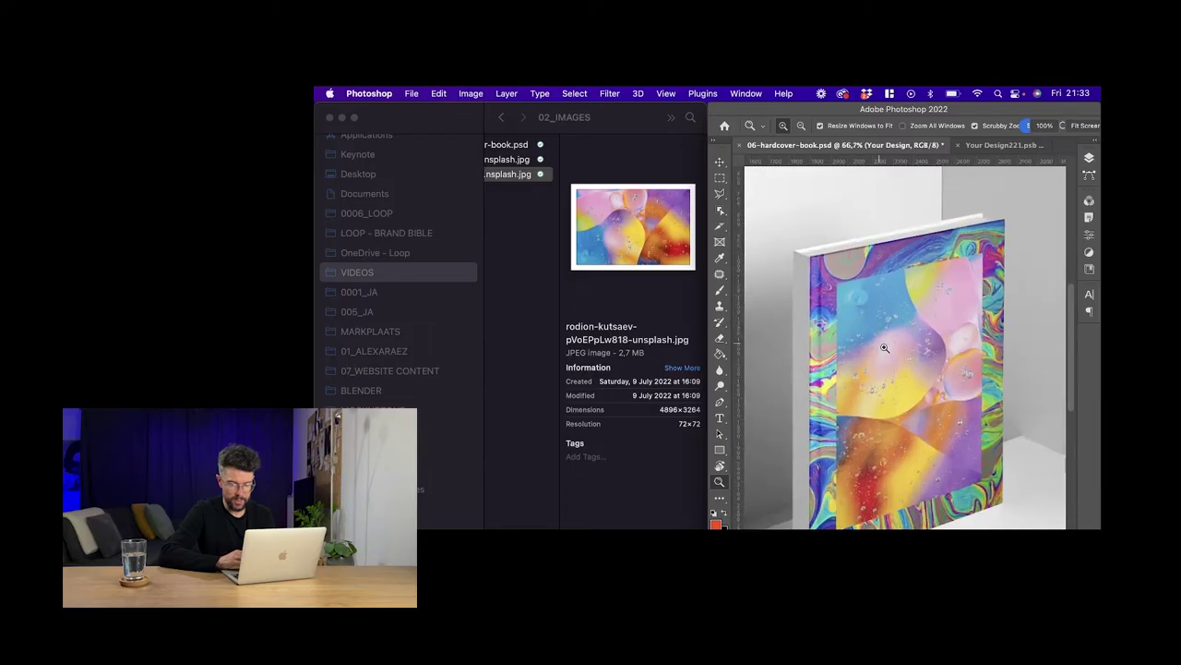
click(885, 348)
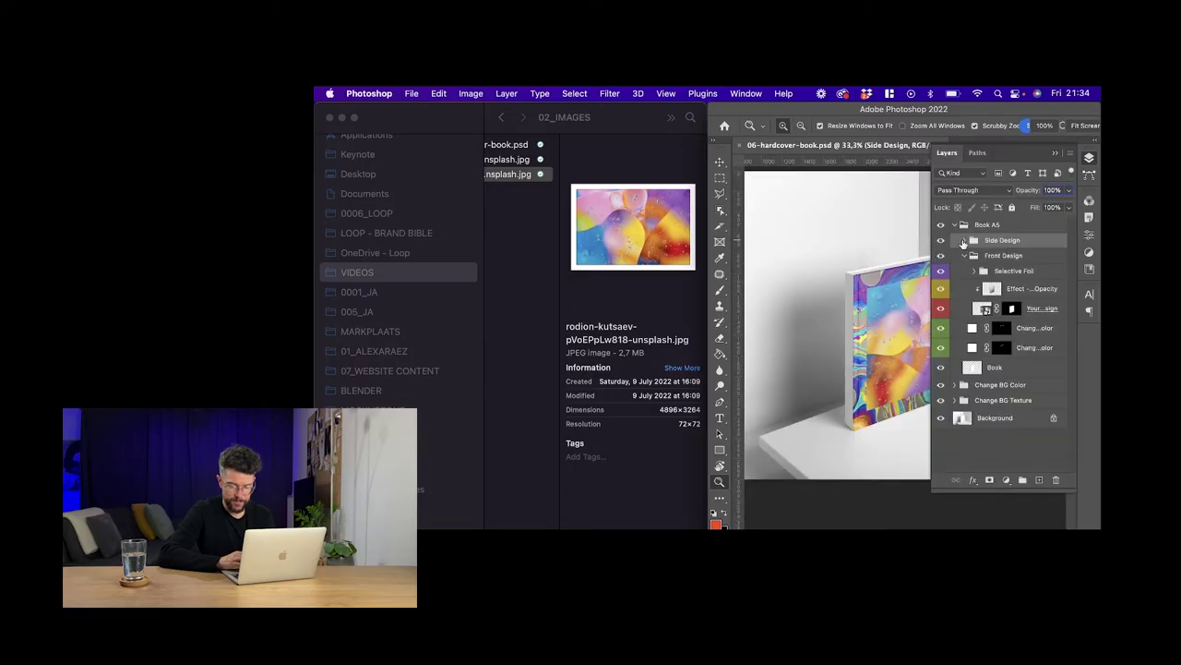
- Expand the Side Design group and open the spine design smart object for editing
click(964, 240)
double_click(982, 293)
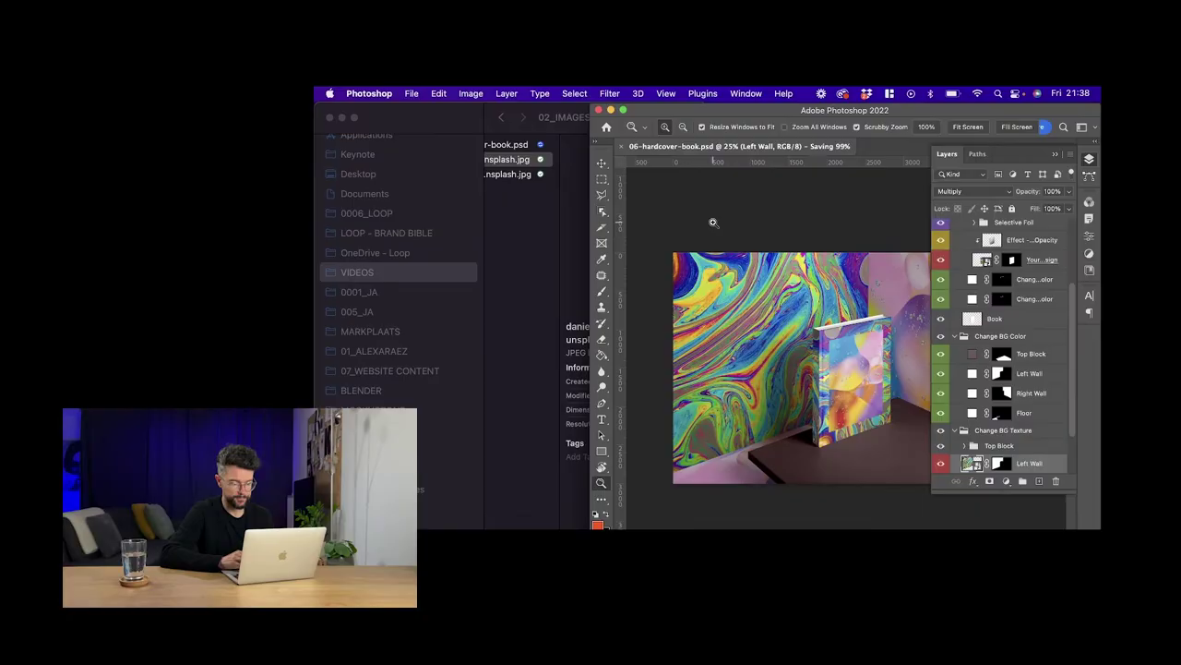
click(520, 203)
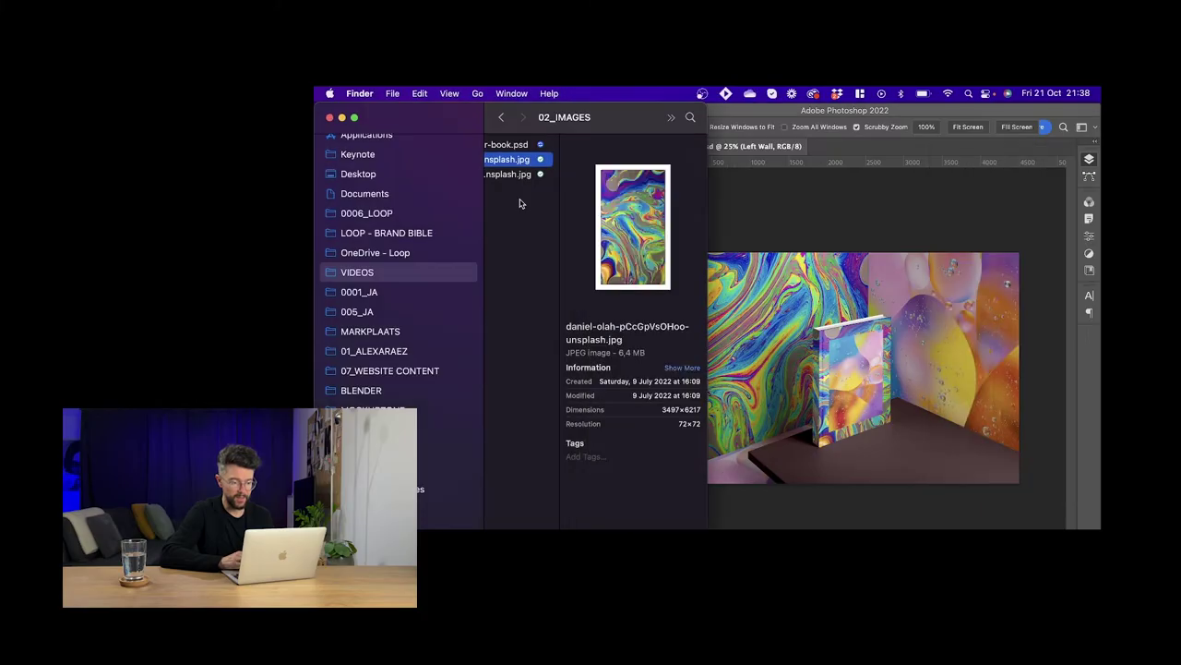
click(508, 145)
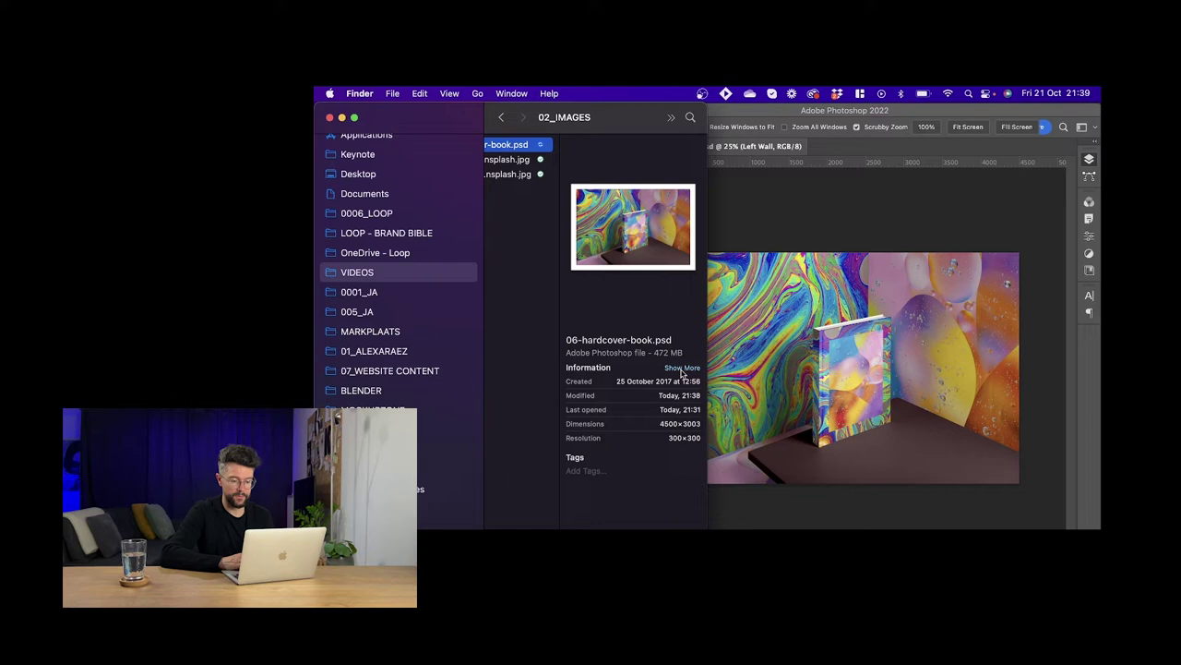
click(834, 238)
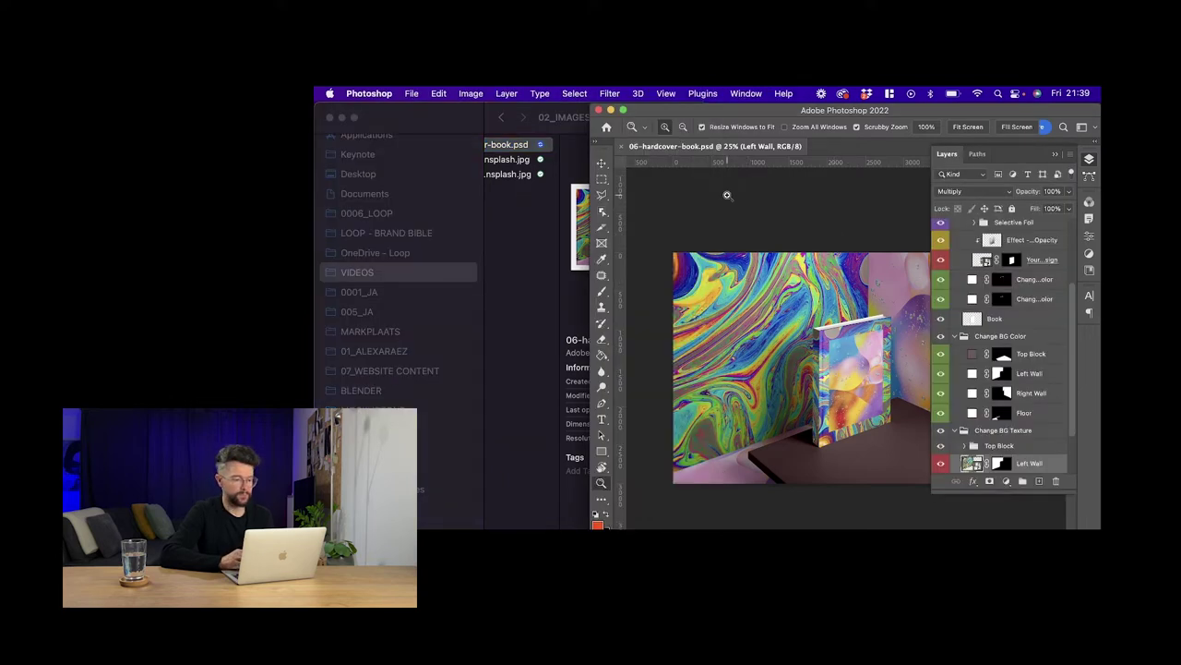
- Resize the image to 200 percent width (9000 × 6006 px) in Image Size, then save
click(469, 94)
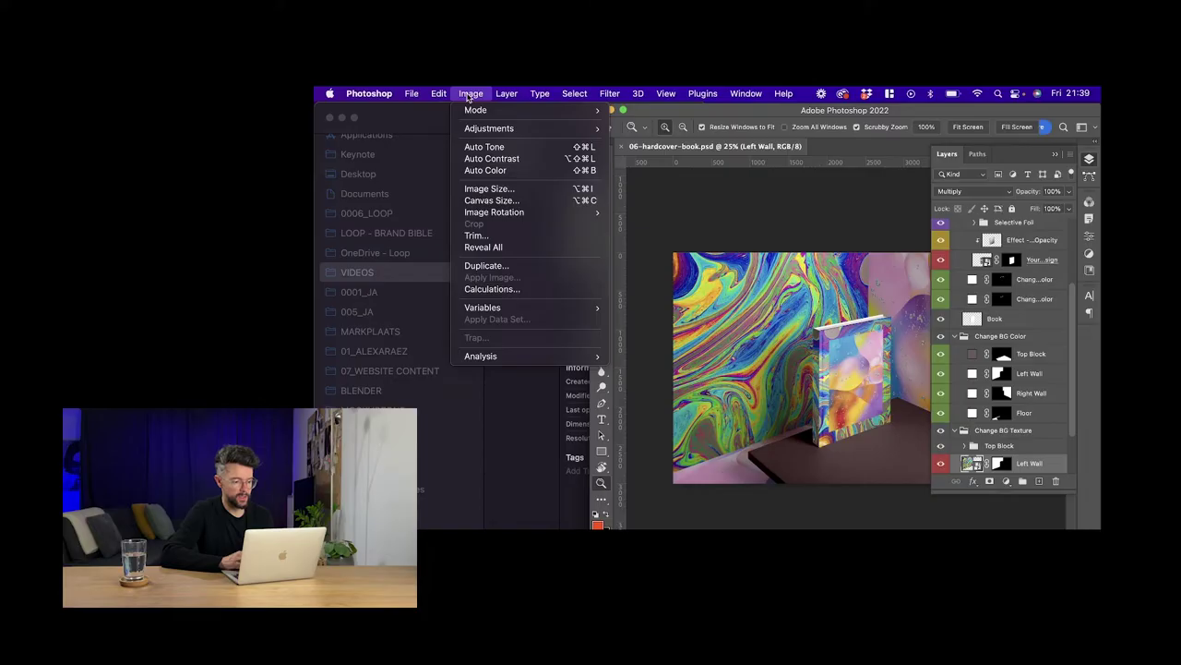
click(490, 192)
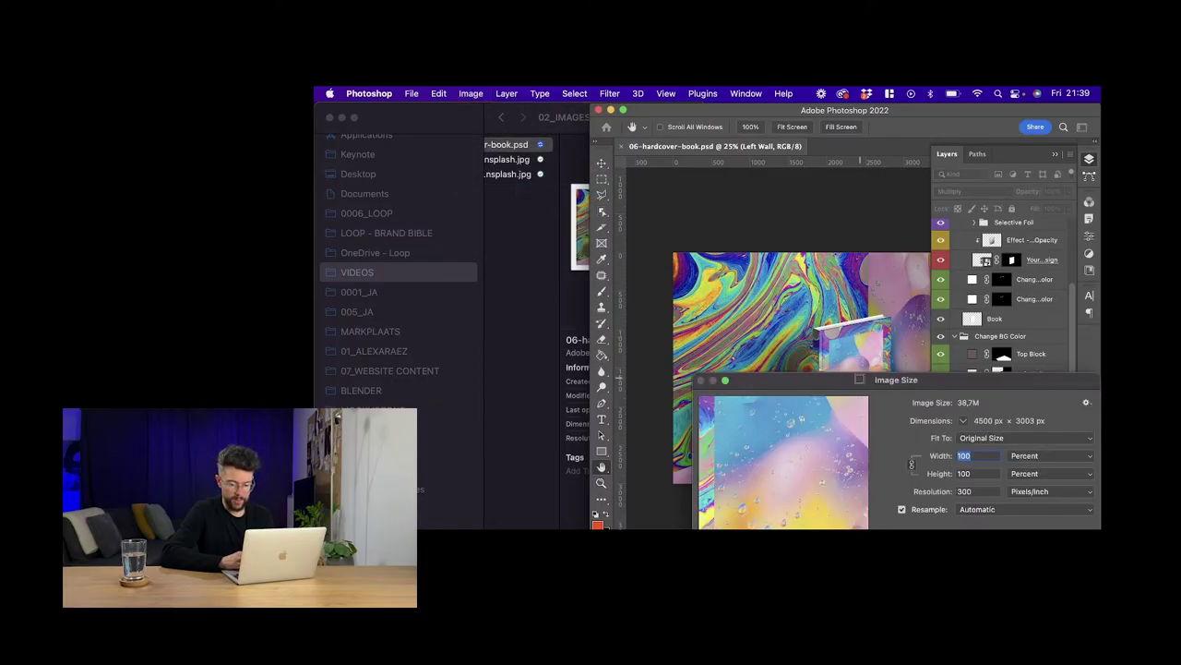
text(2)
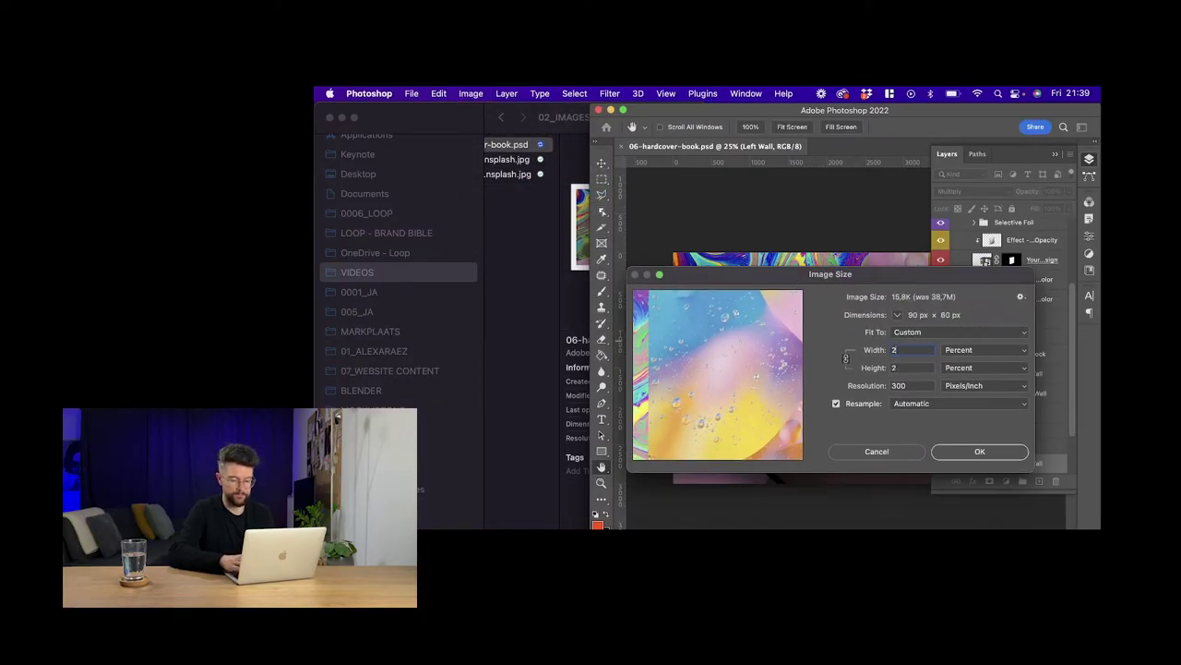
text(00)
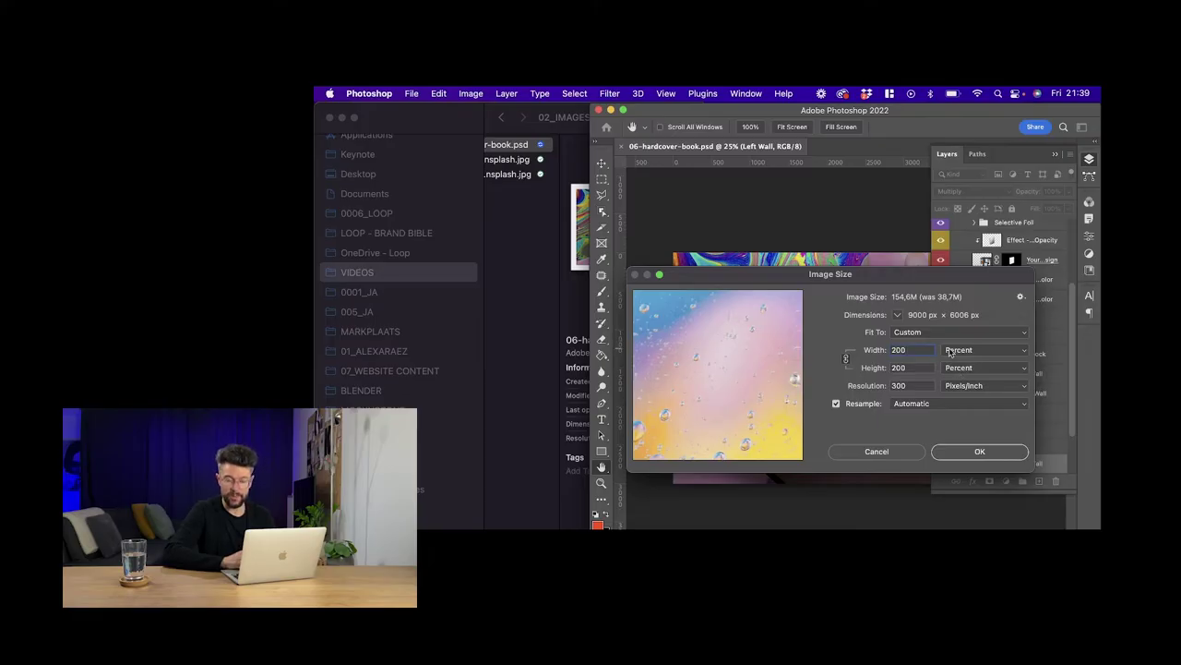
click(982, 451)
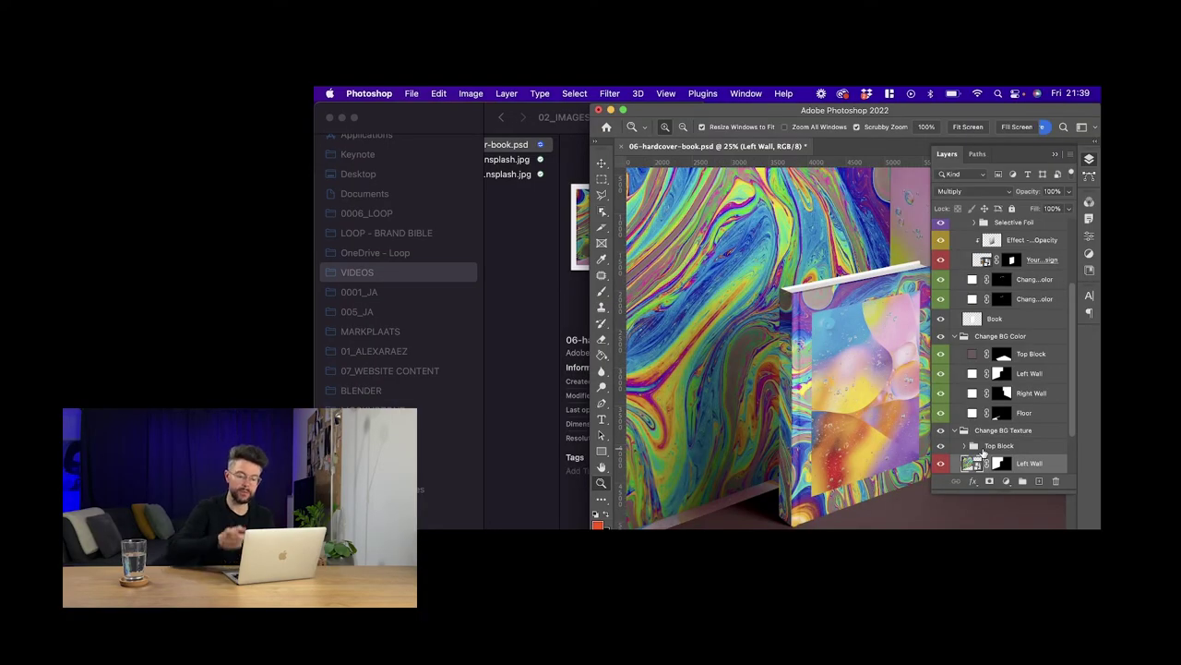
key(super+s)
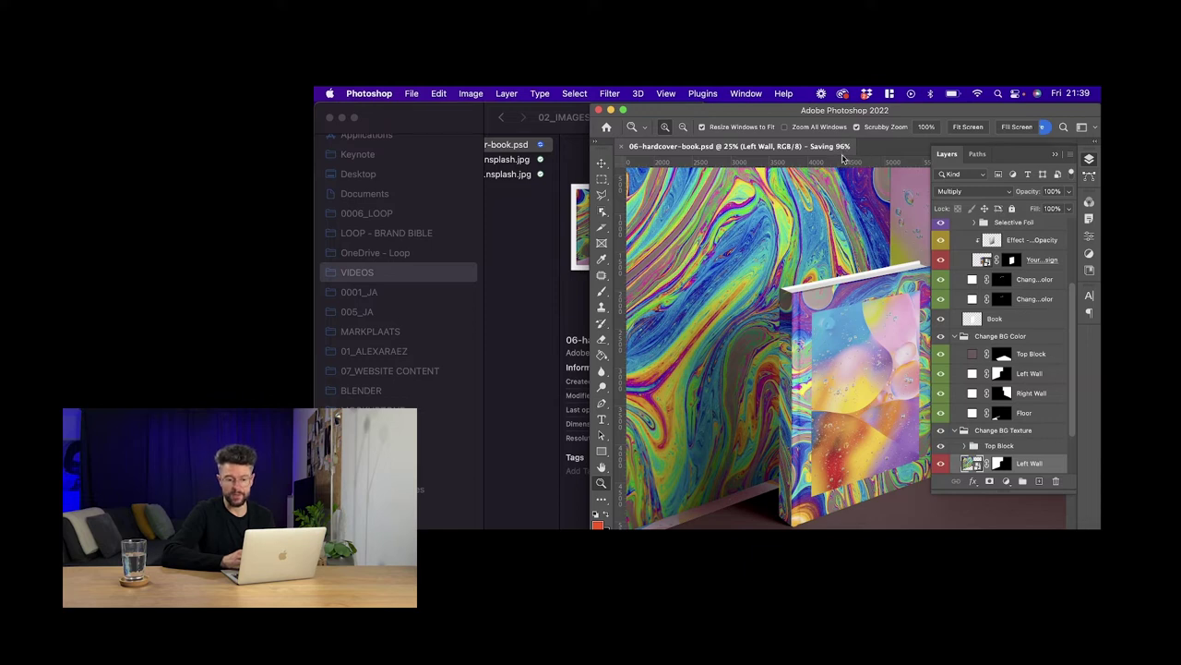
click(503, 148)
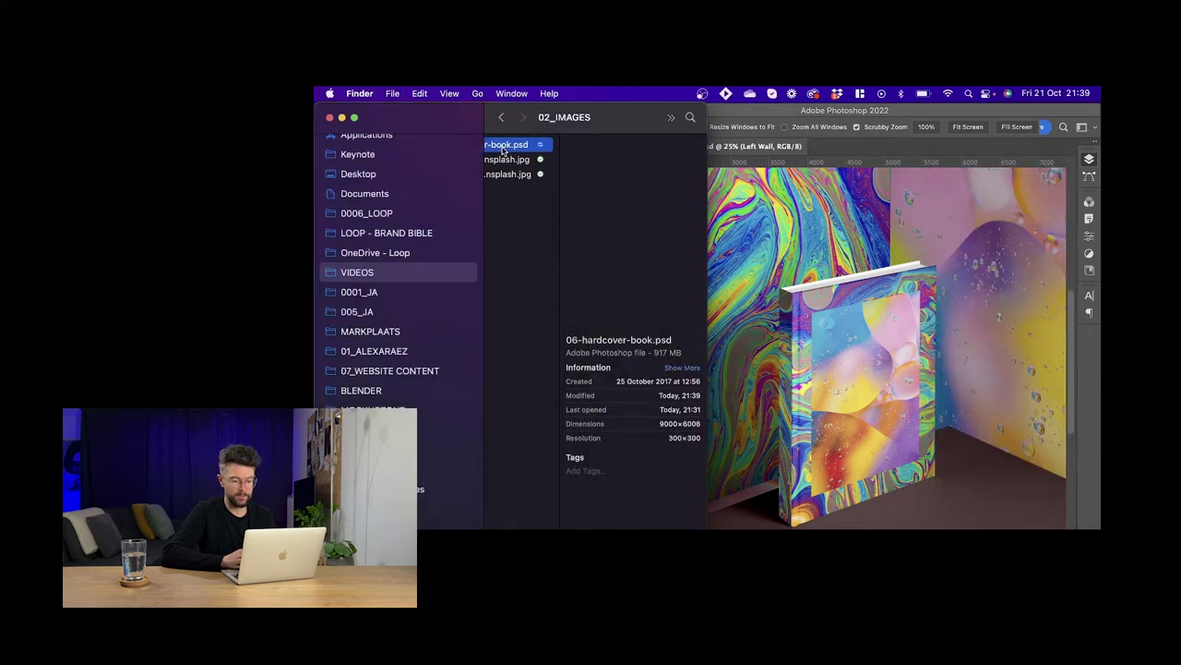
key(Return)
key(Return)
click(526, 160)
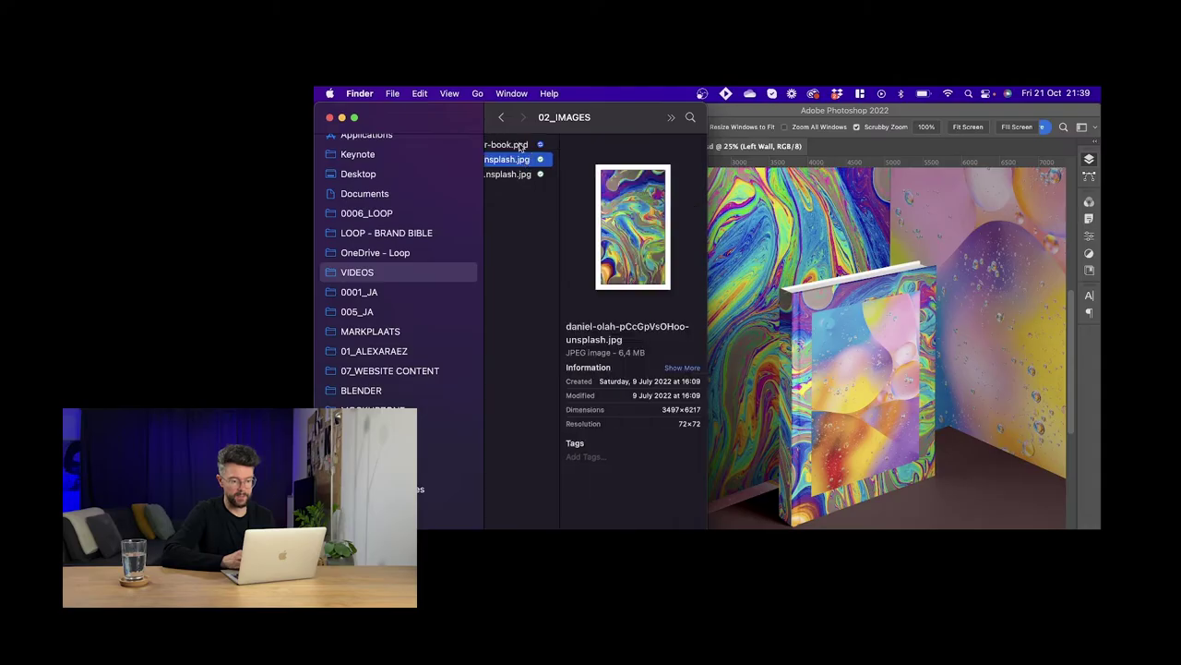
click(518, 146)
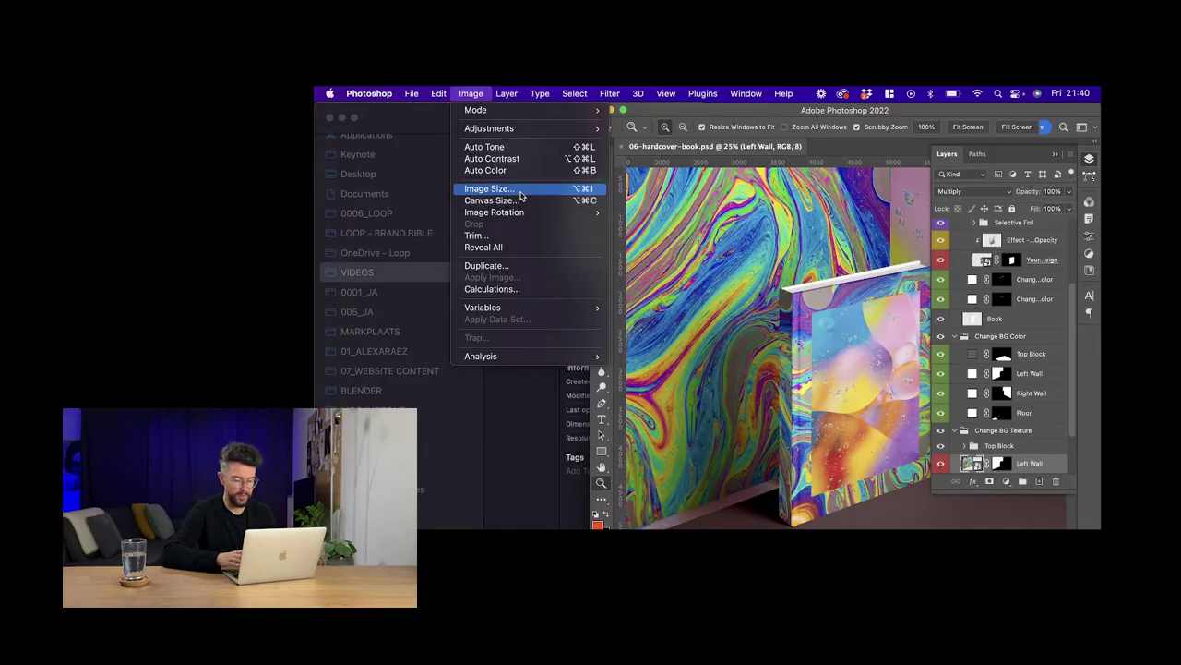
- Set the Image Size width to 200 percent again, resampling to 18000 × 12012 px
click(498, 188)
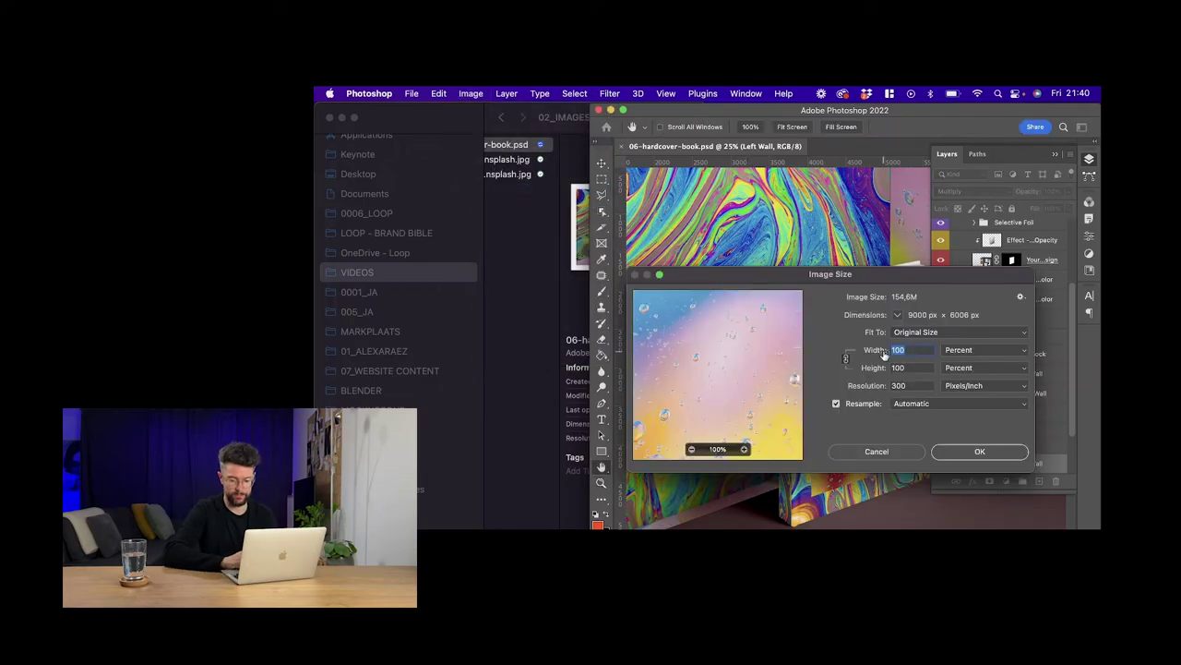
text(200)
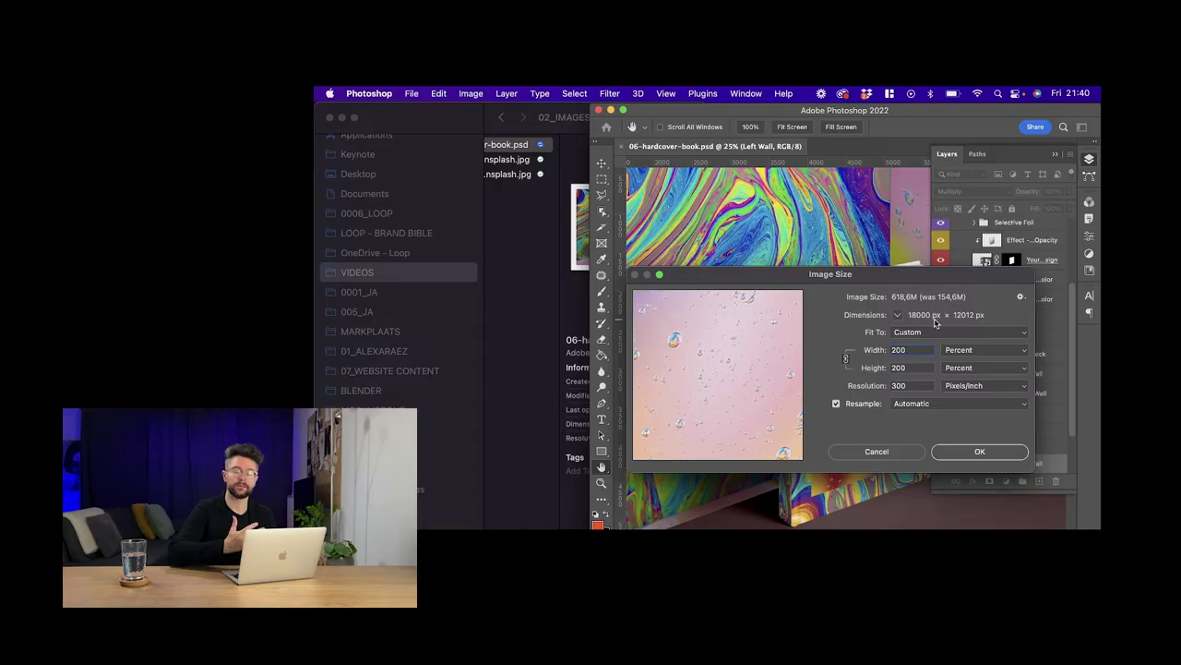
click(976, 451)
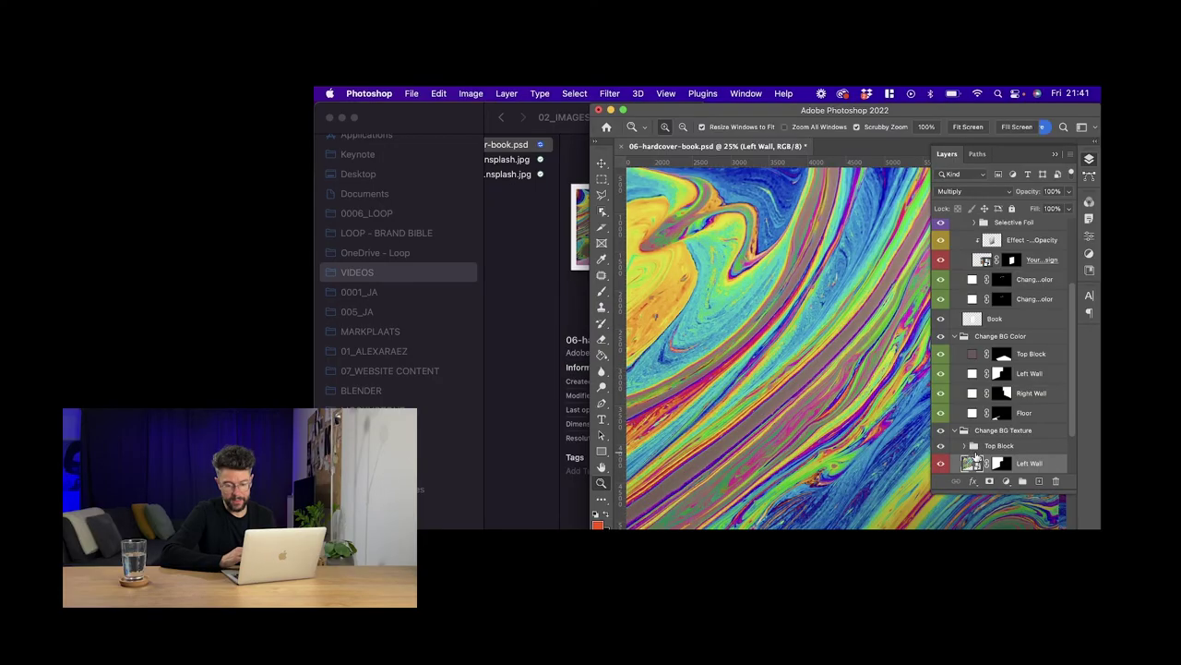
- Save the enlarged mockup as 06-hardcover-book.psb in Large Document Format
alt+click(795, 340)
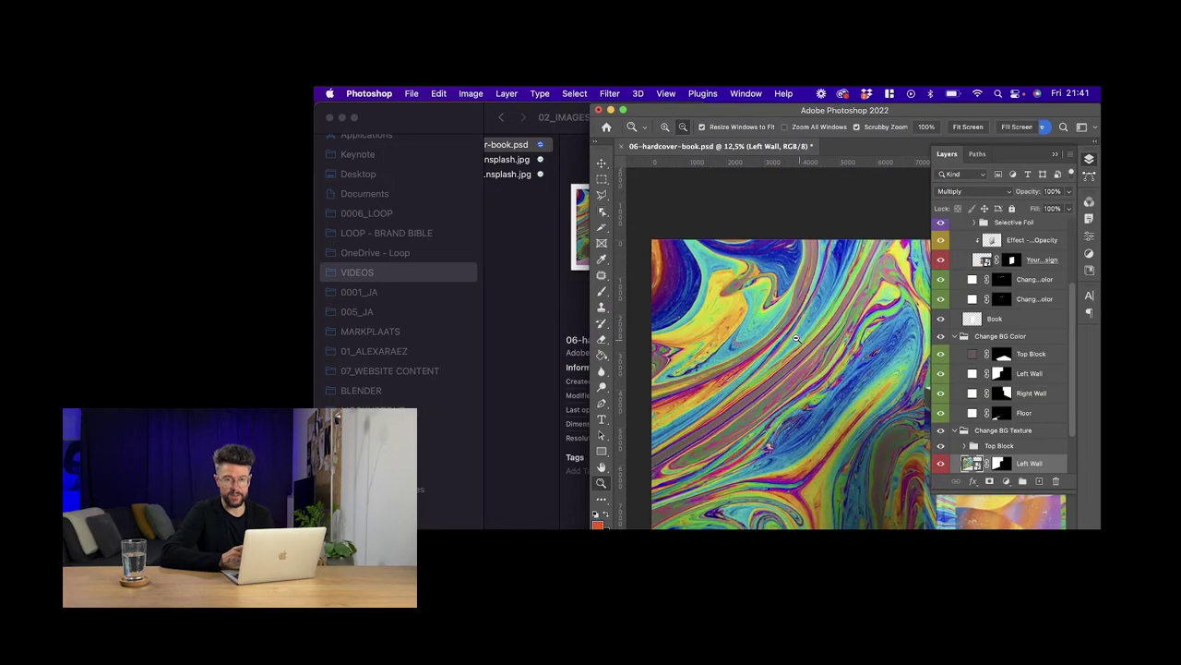
click(796, 339)
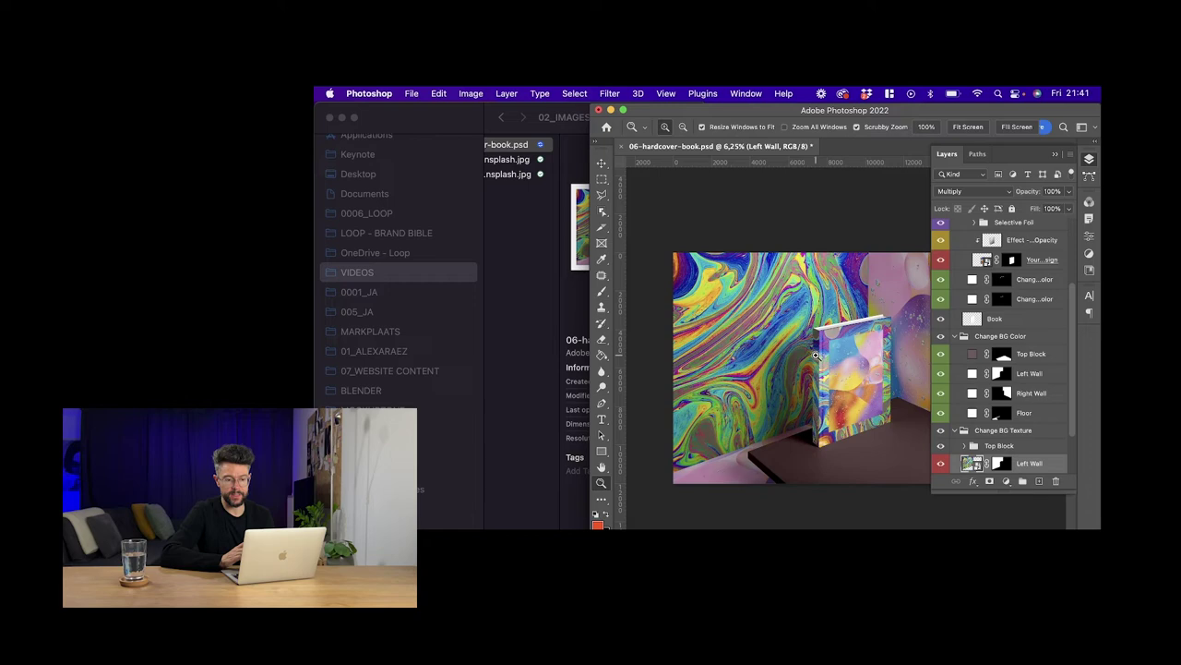
click(790, 352)
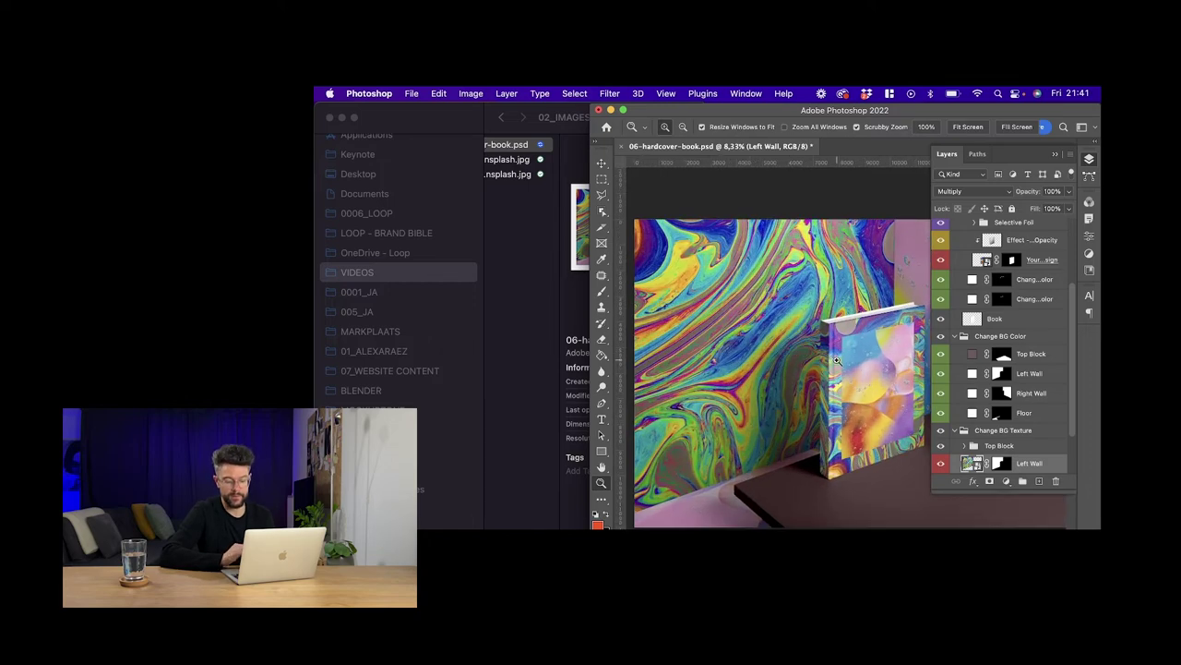
click(790, 351)
alt+click(742, 275)
key(super+s)
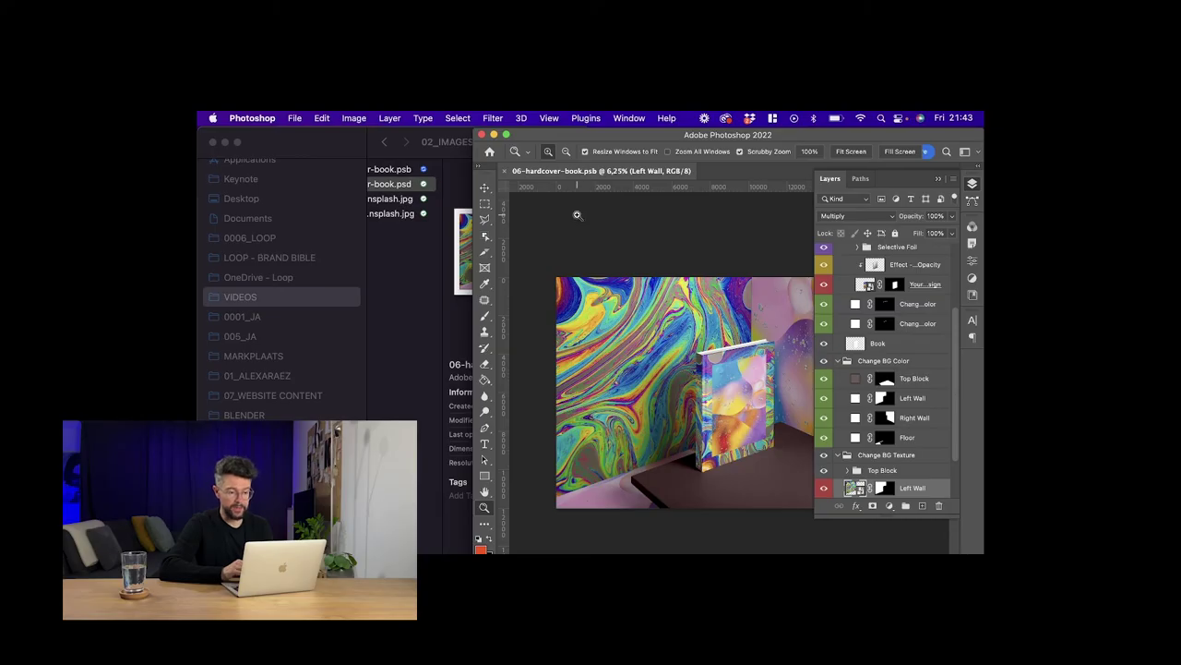
click(396, 251)
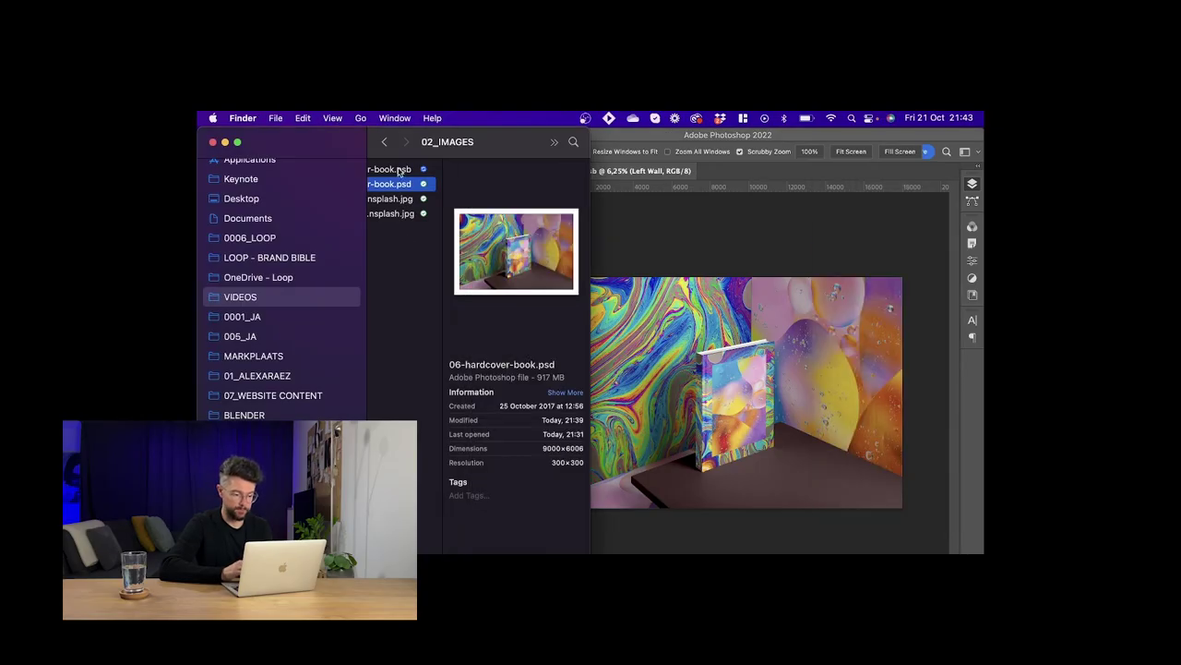
click(399, 170)
key(Escape)
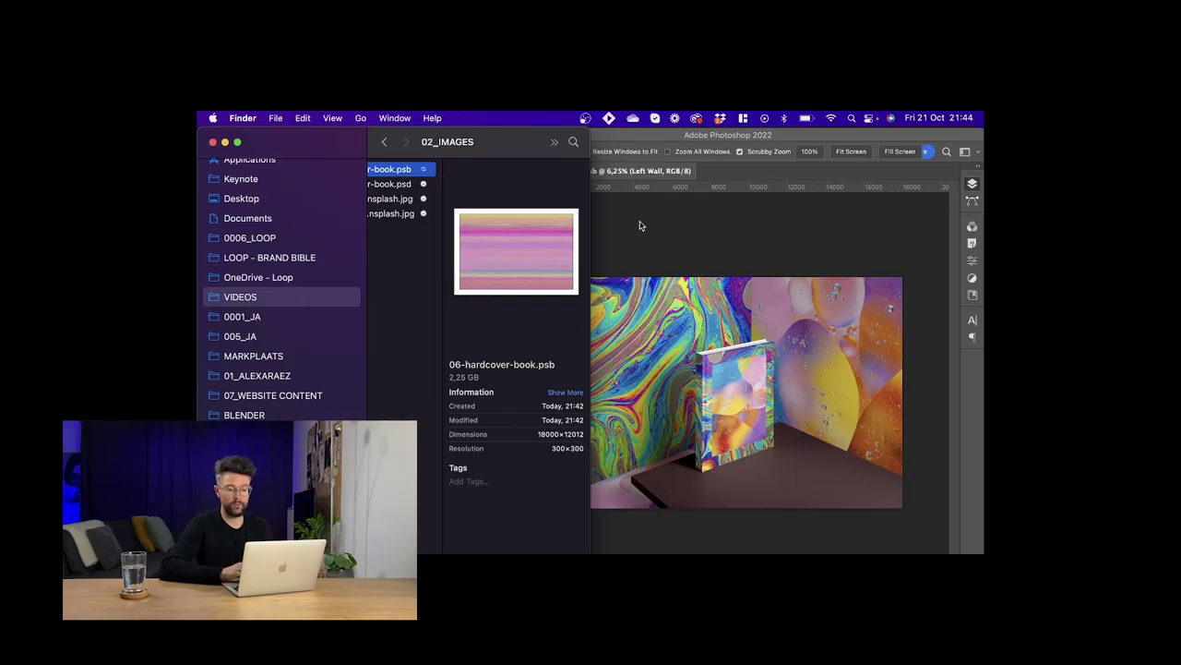
click(693, 229)
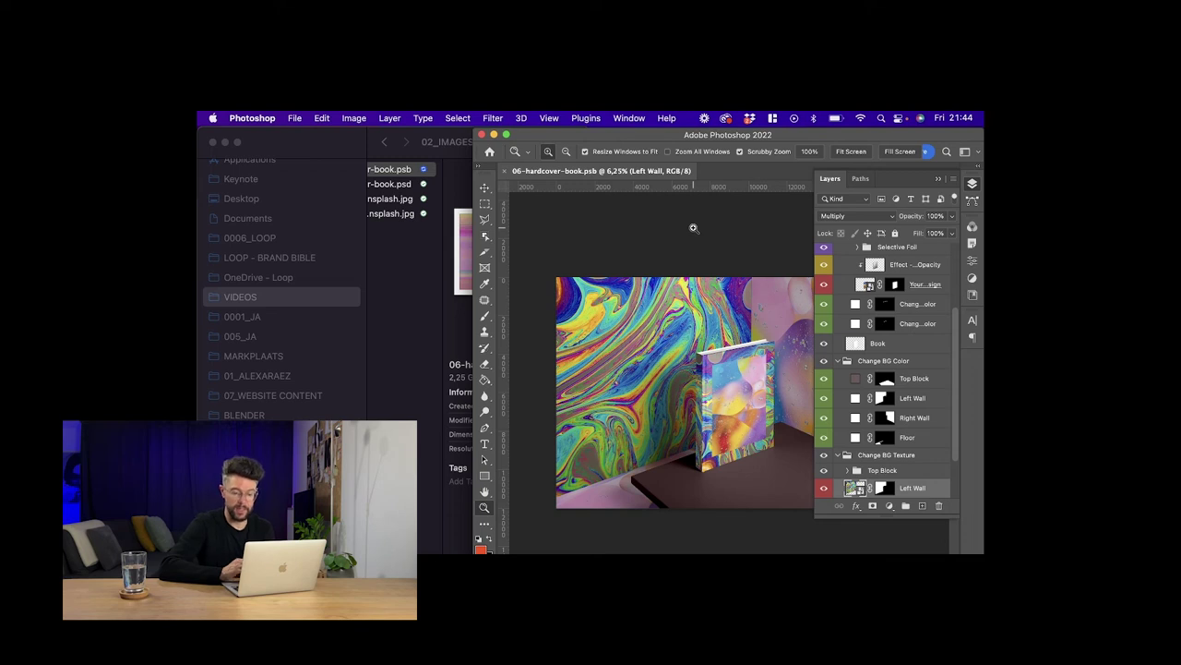